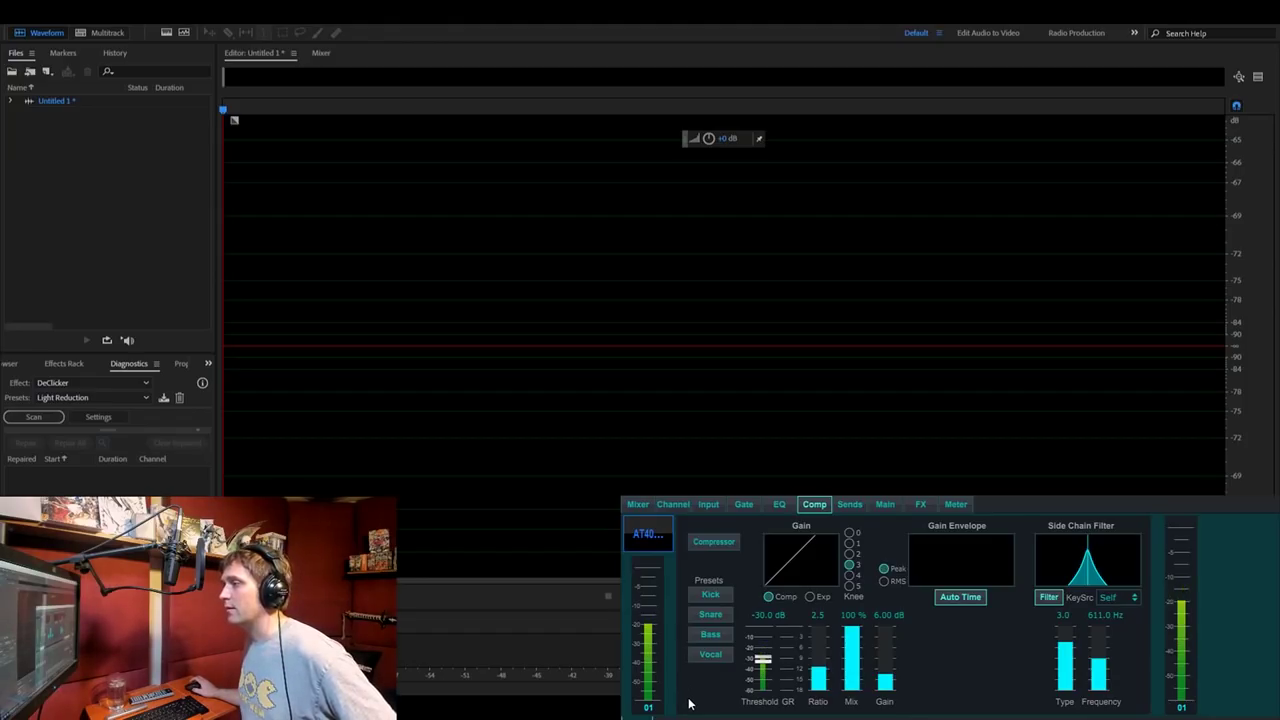
Review the mixer's Mixer, Gate and Comp tabs, then start recording the voice into Untitled 1.
click(638, 505)
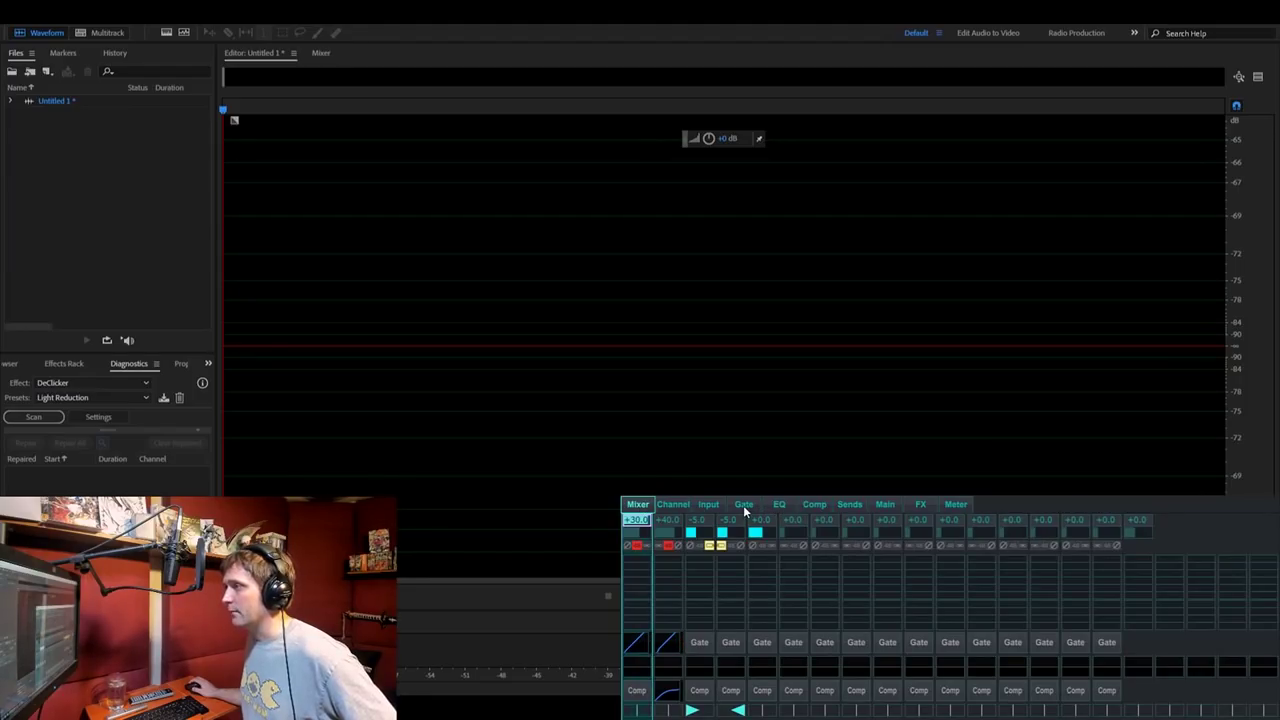
click(744, 505)
click(812, 506)
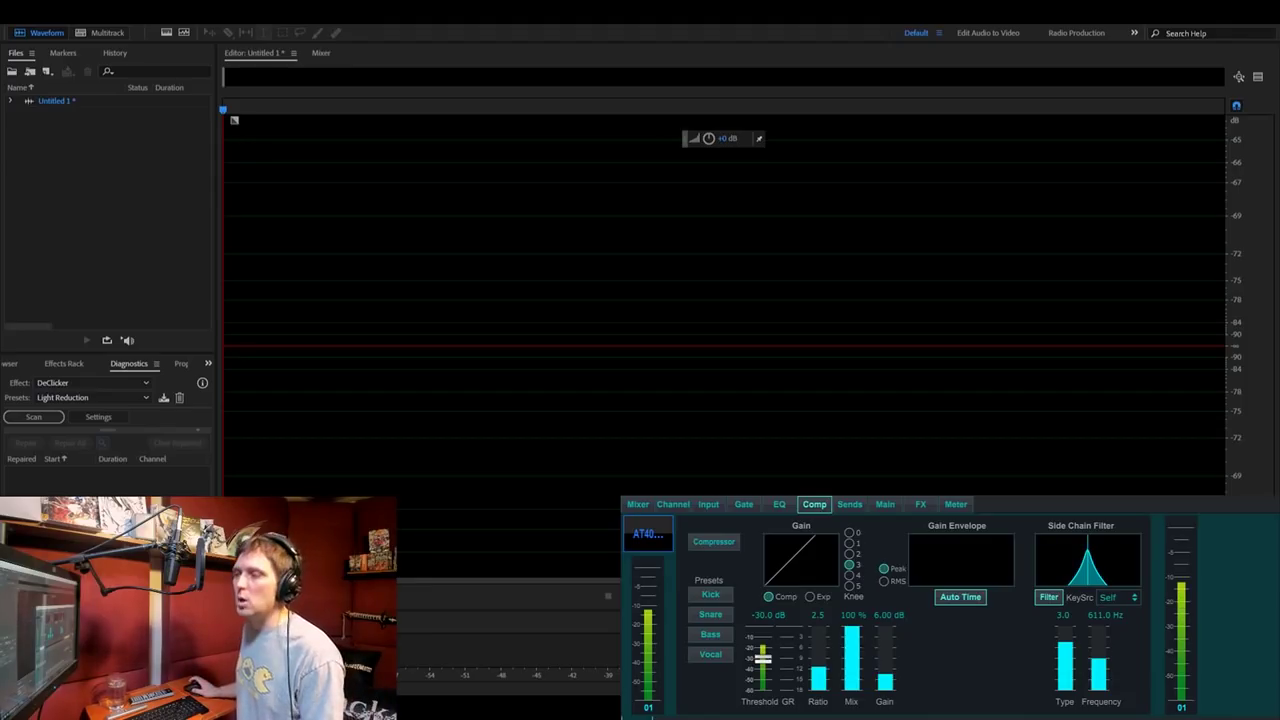
click(271, 364)
key(shift+space)
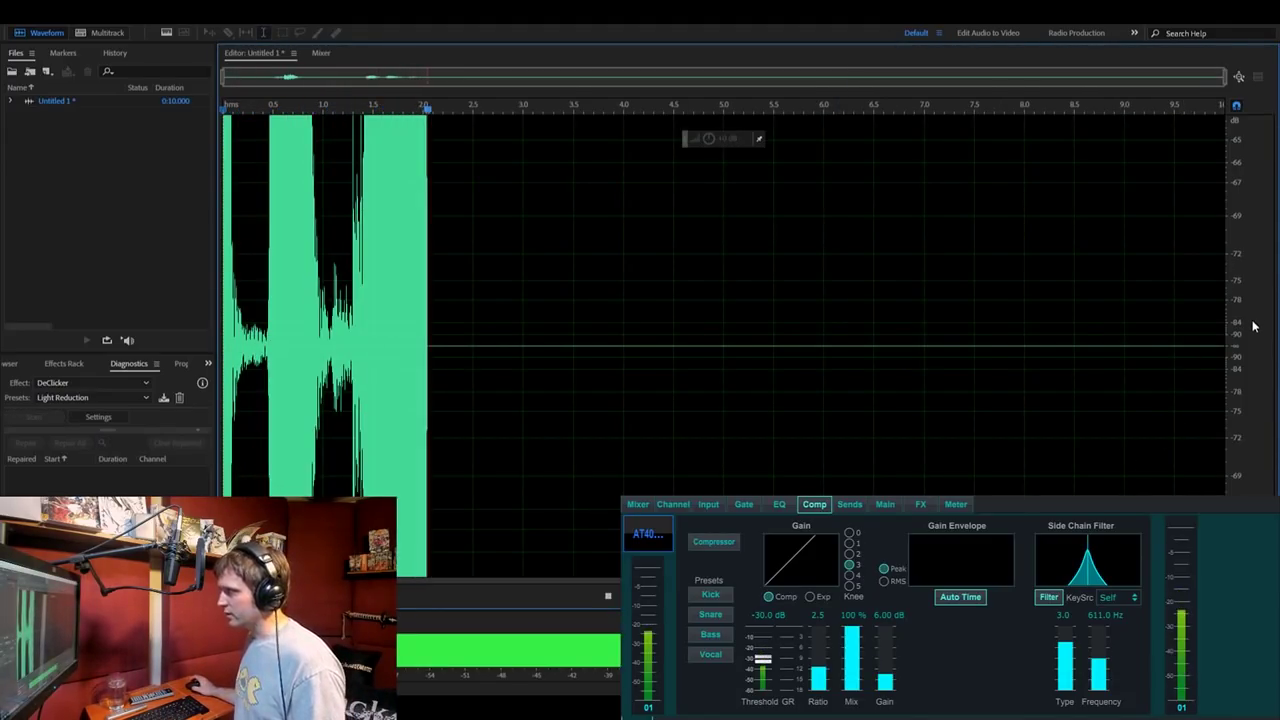
Rescale the dB ruler while the voice records through the preset compressor.
scroll(1238, 345, down, 6)
scroll(1238, 345, down, 4)
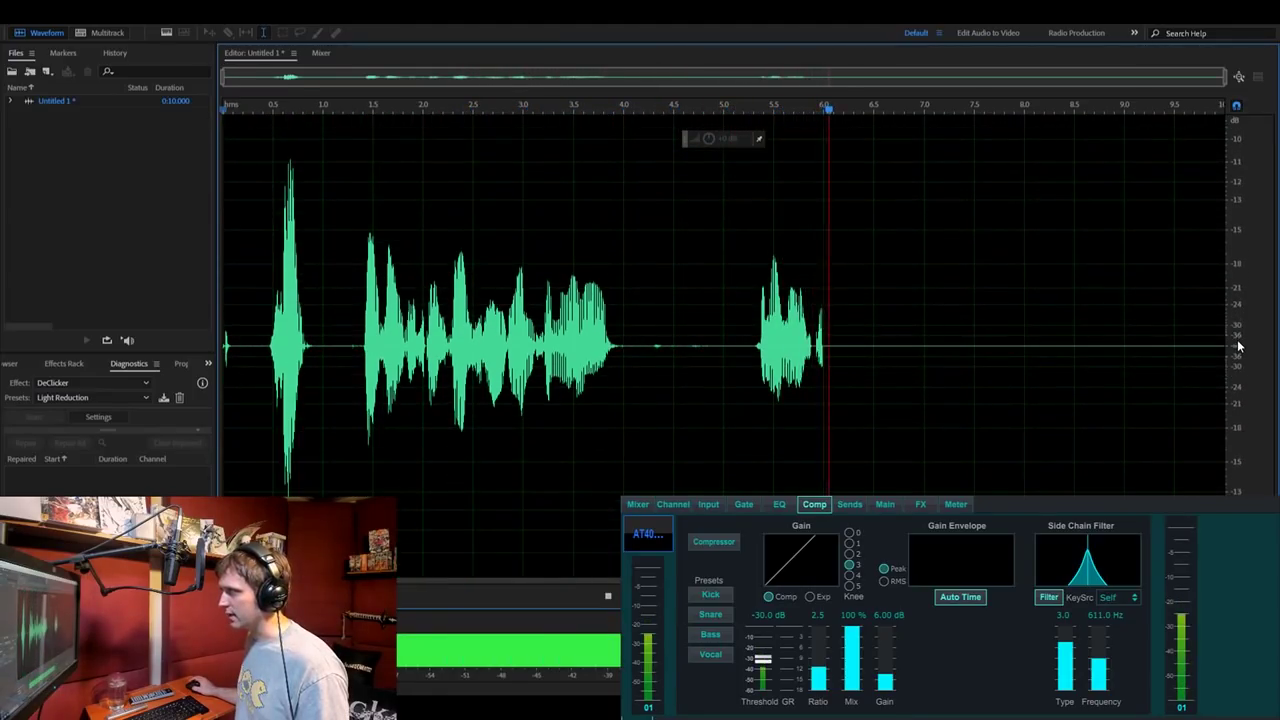
scroll(1238, 345, down, 2)
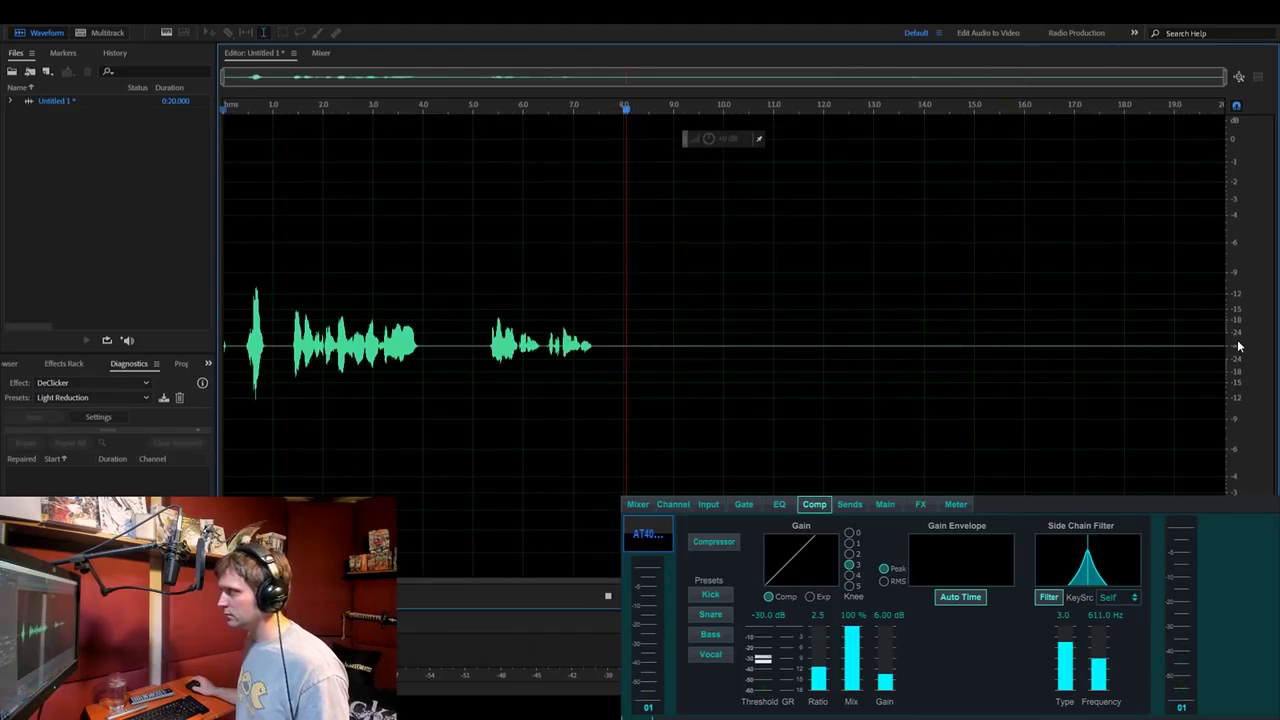
scroll(1240, 342, up, 2)
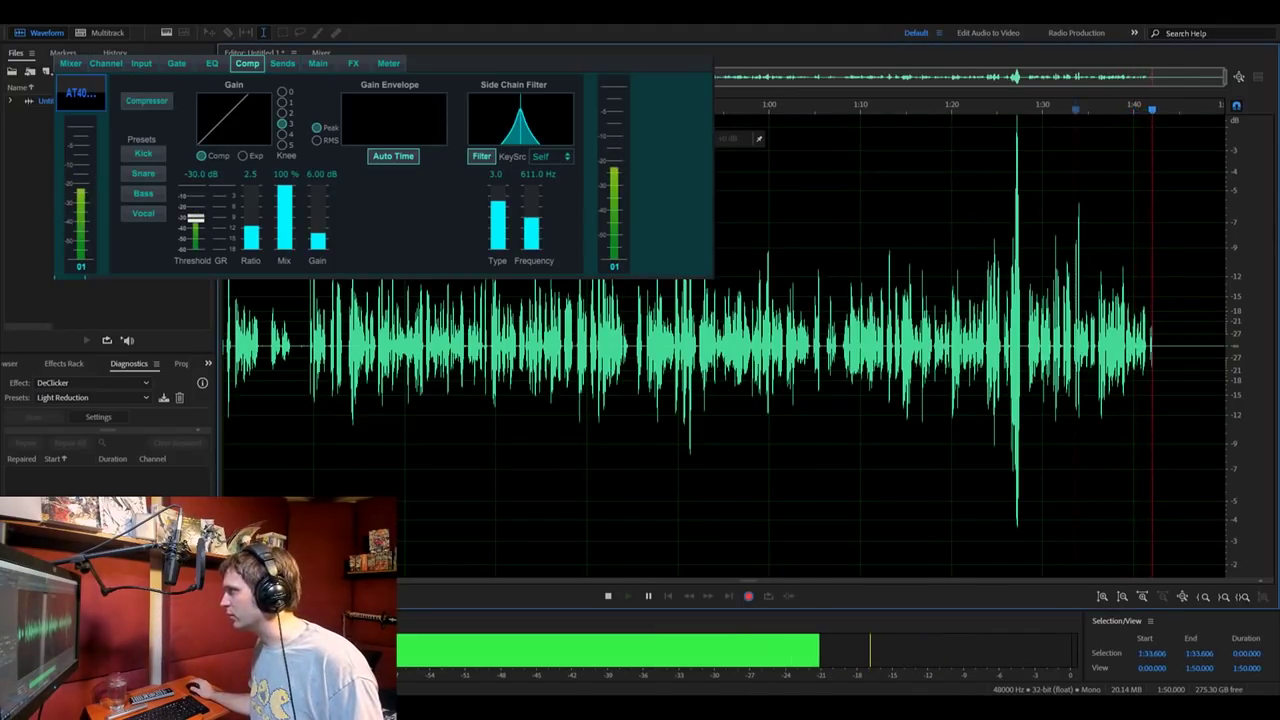
Mark and clear a brief selection, and move the floating compressor window aside.
drag(1066, 230, 1085, 240)
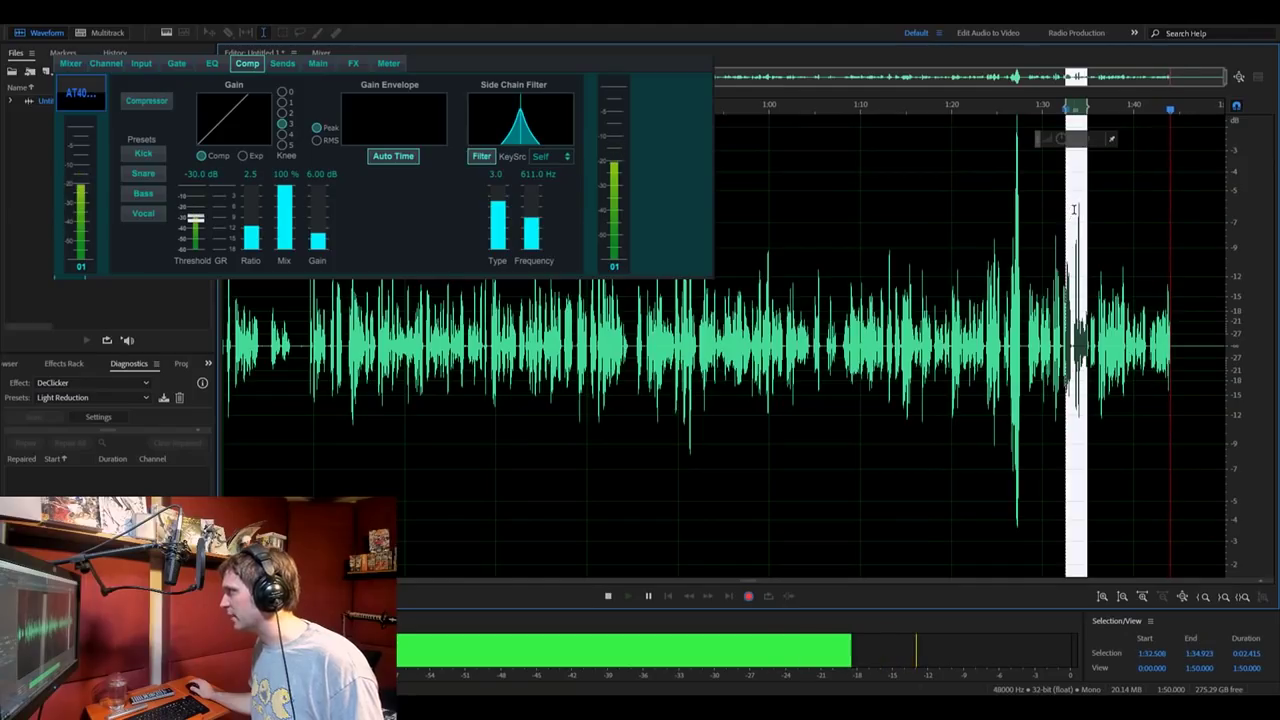
click(897, 284)
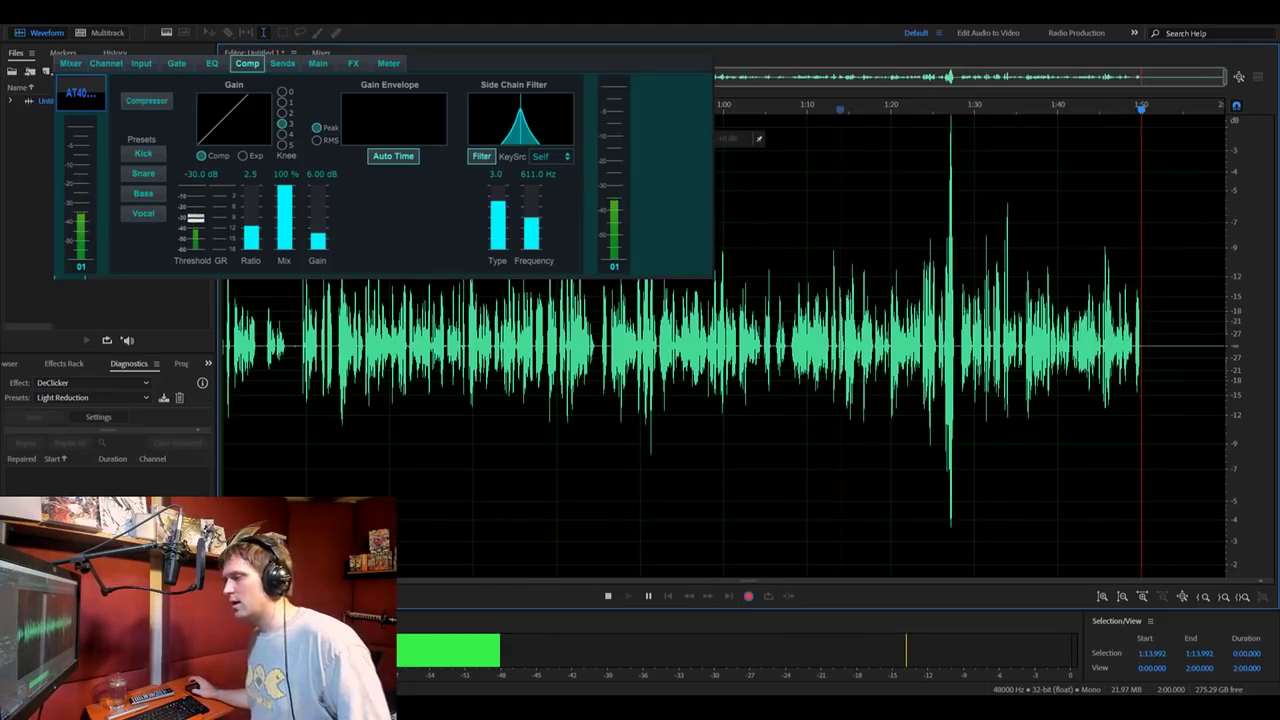
drag(450, 62, 398, 23)
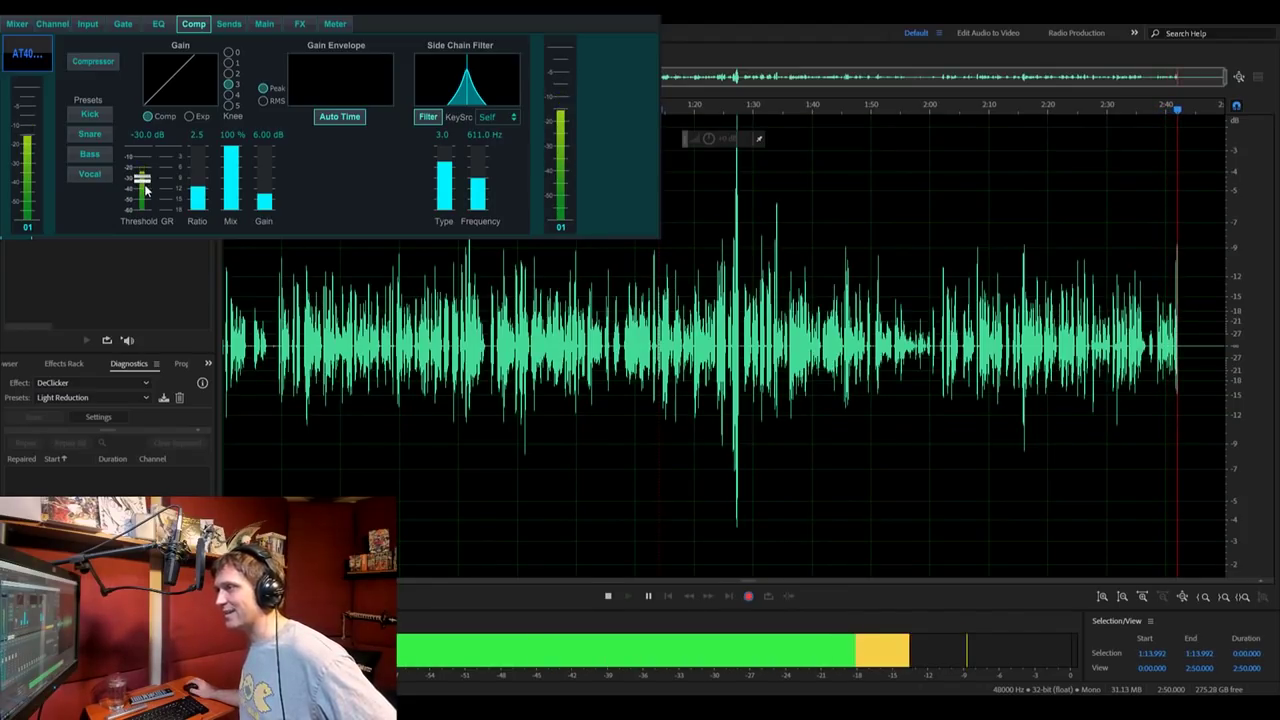
Set the compressor threshold to -25.0 dB and the ratio to 2.5.
drag(146, 190, 200, 200)
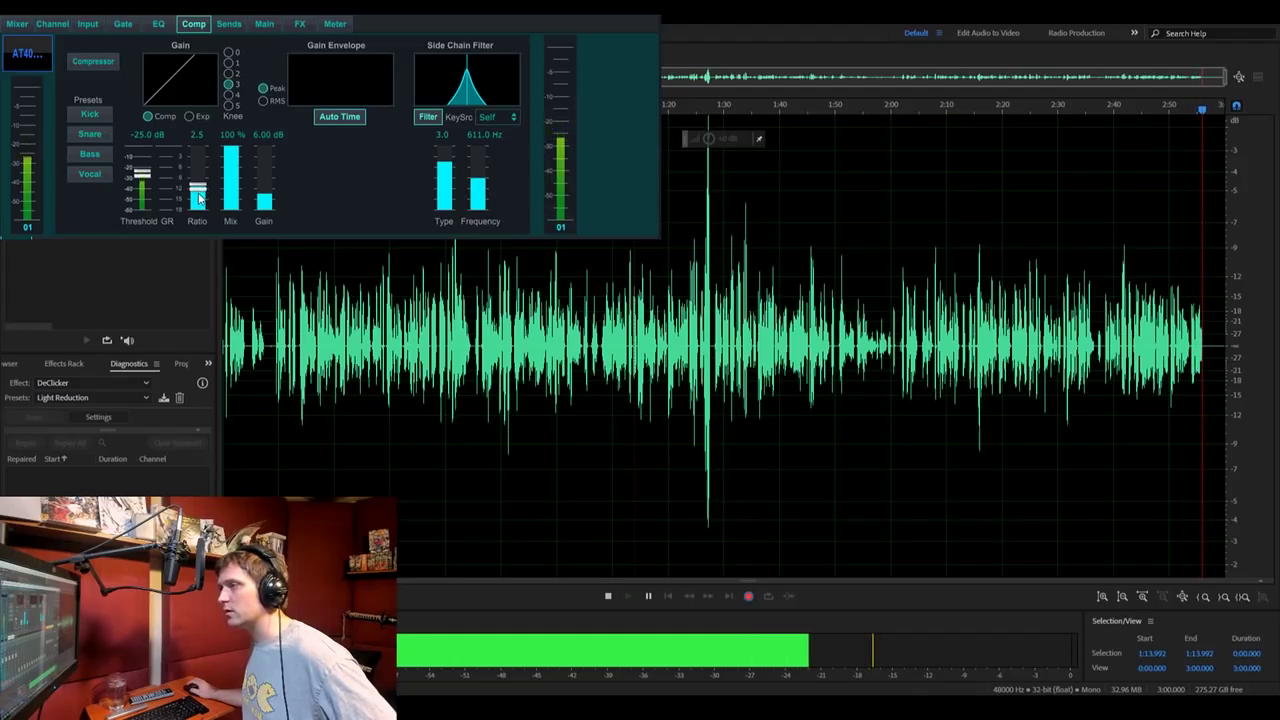
drag(200, 190, 201, 183)
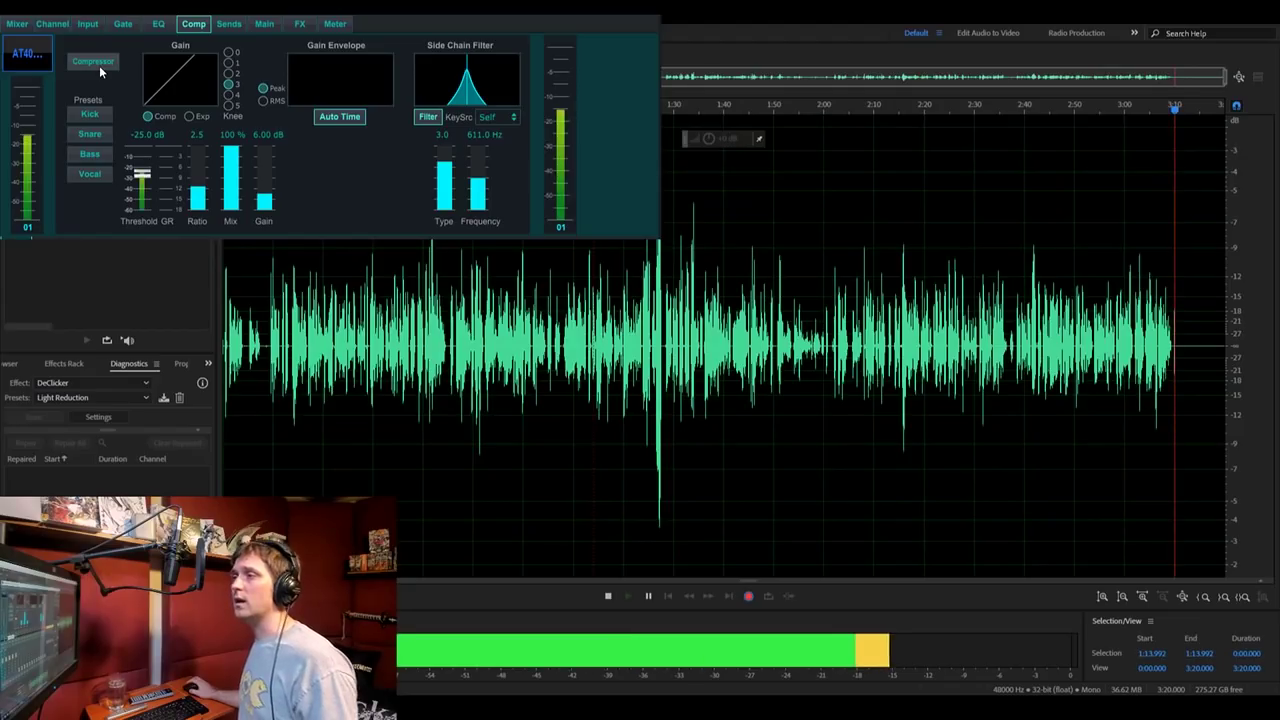
Enable the mixer's Compressor so the take uses the custom compression settings.
click(99, 65)
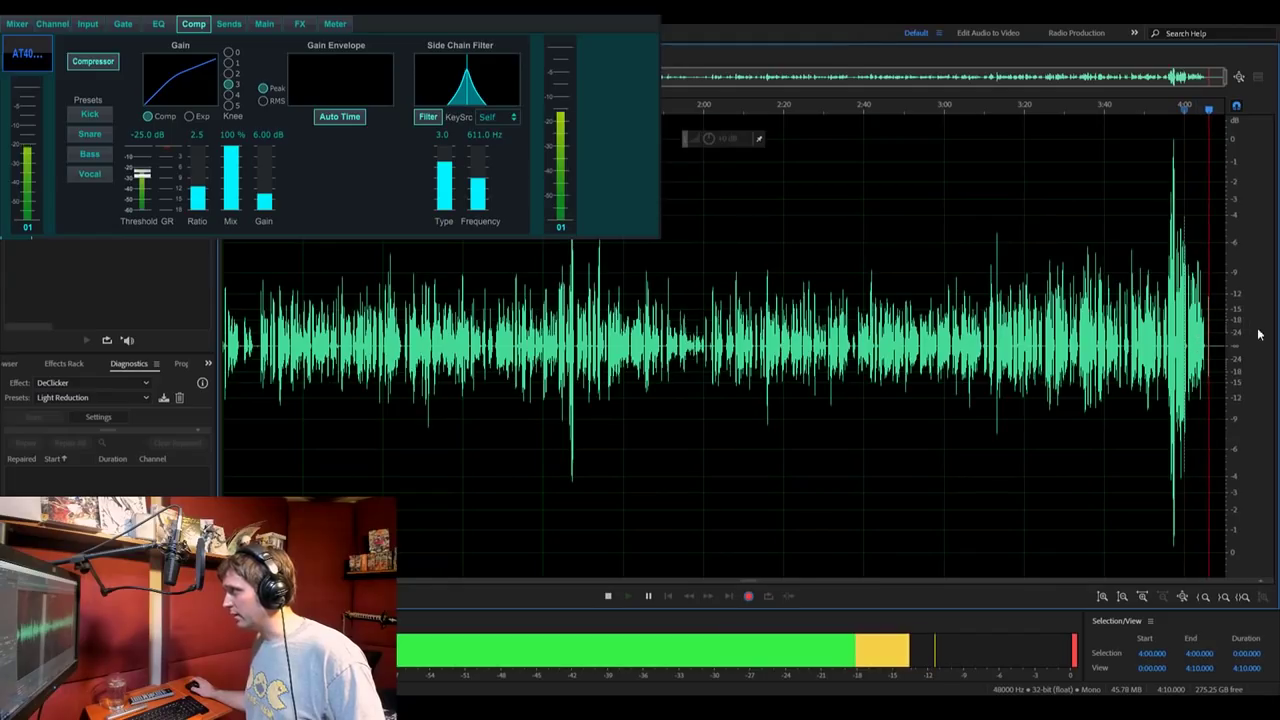
Bring the take's end into view, stop recording at about 4:14, and deselect all.
scroll(1200, 341, up, 5)
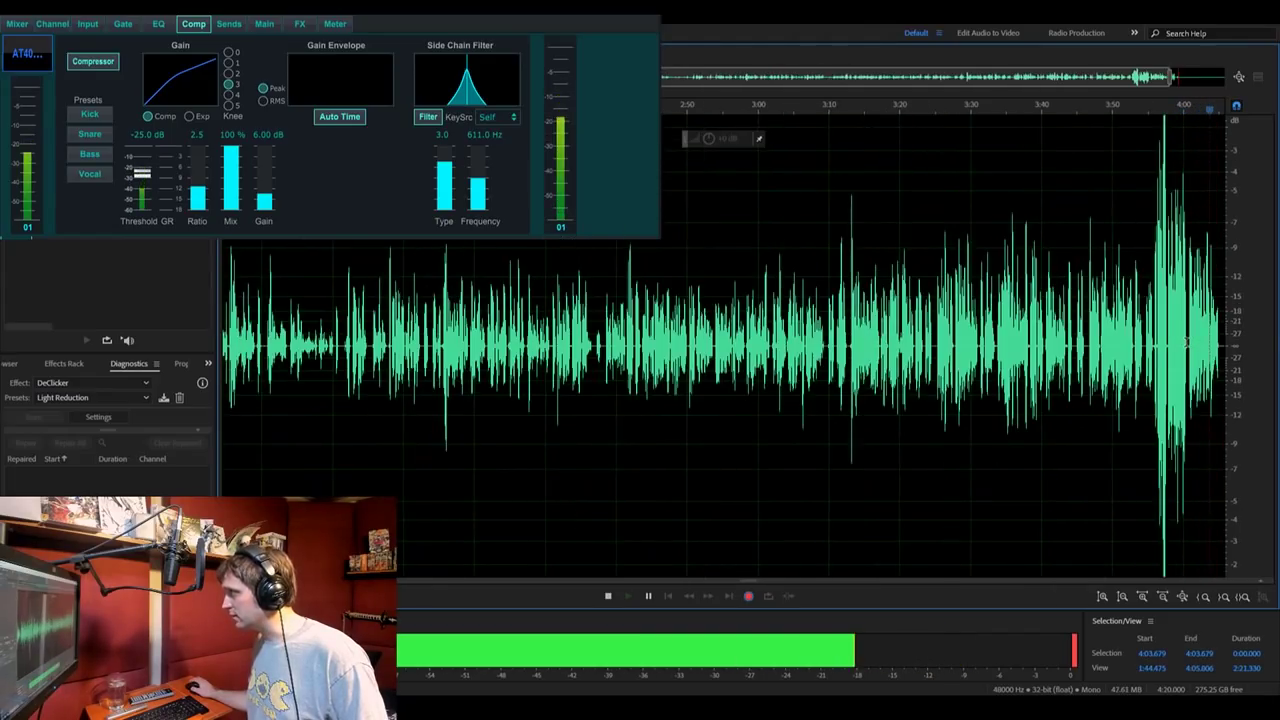
drag(1102, 78, 1202, 88)
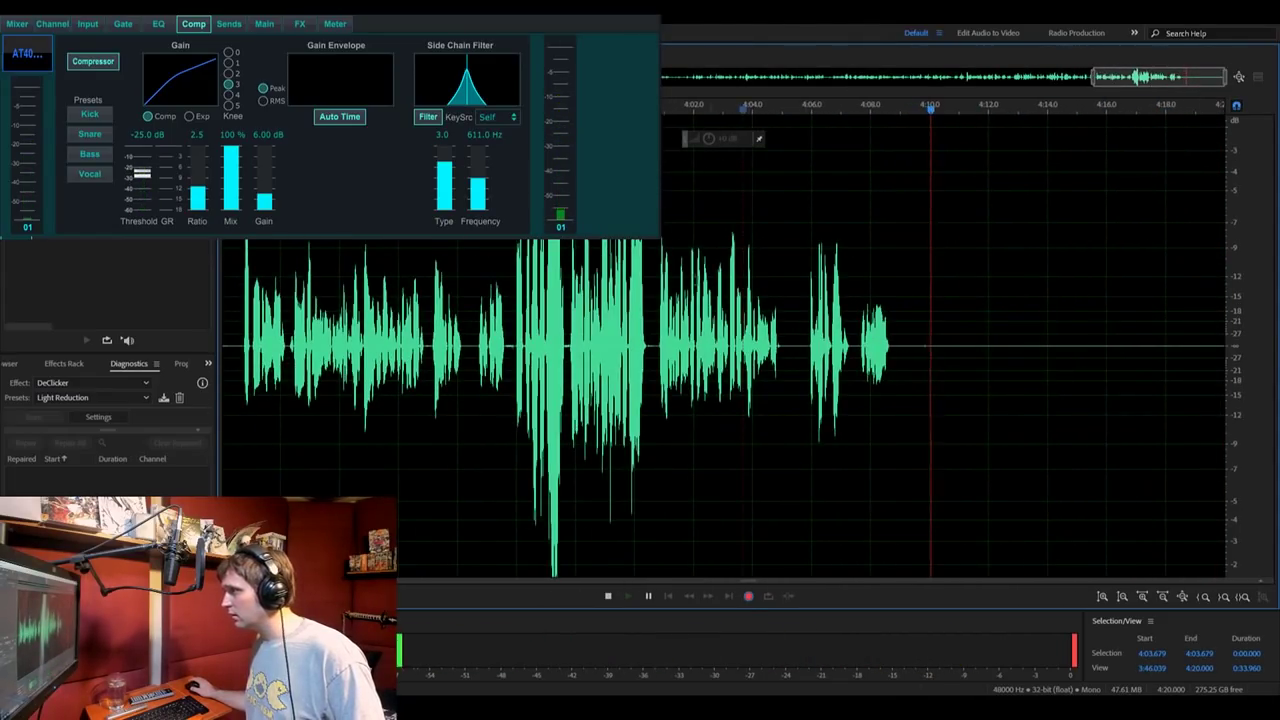
drag(517, 376, 586, 365)
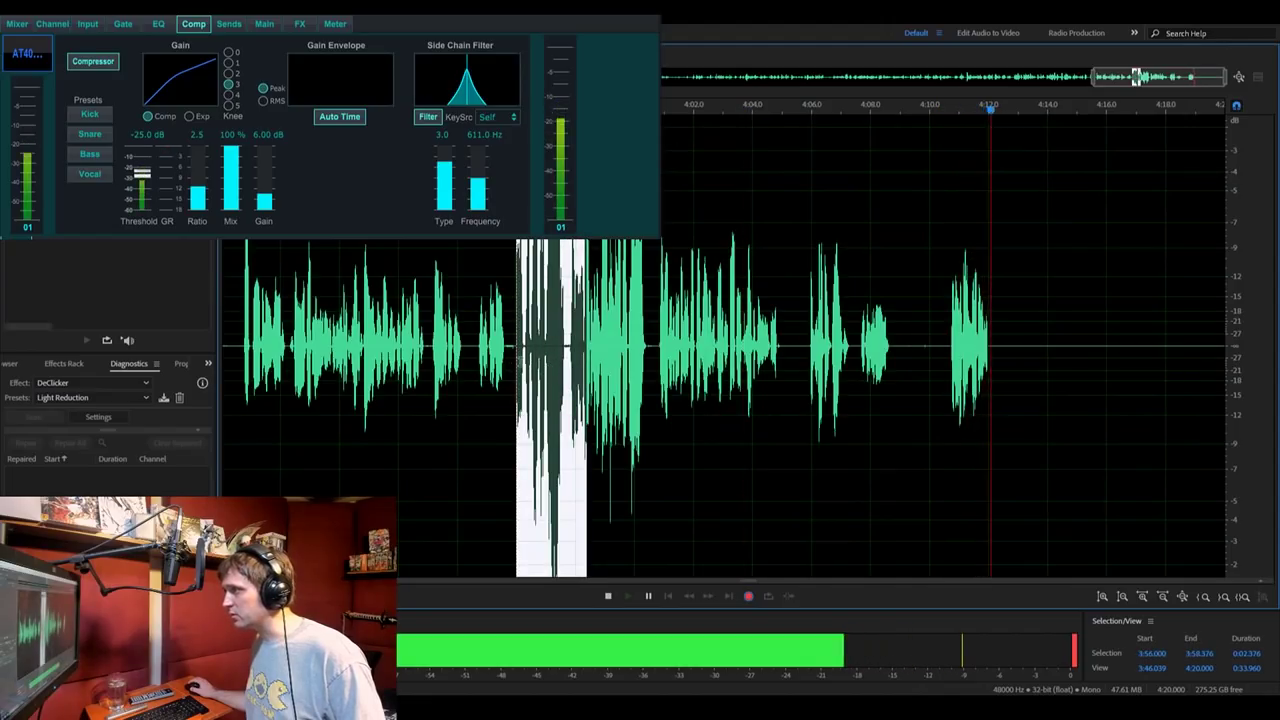
click(558, 354)
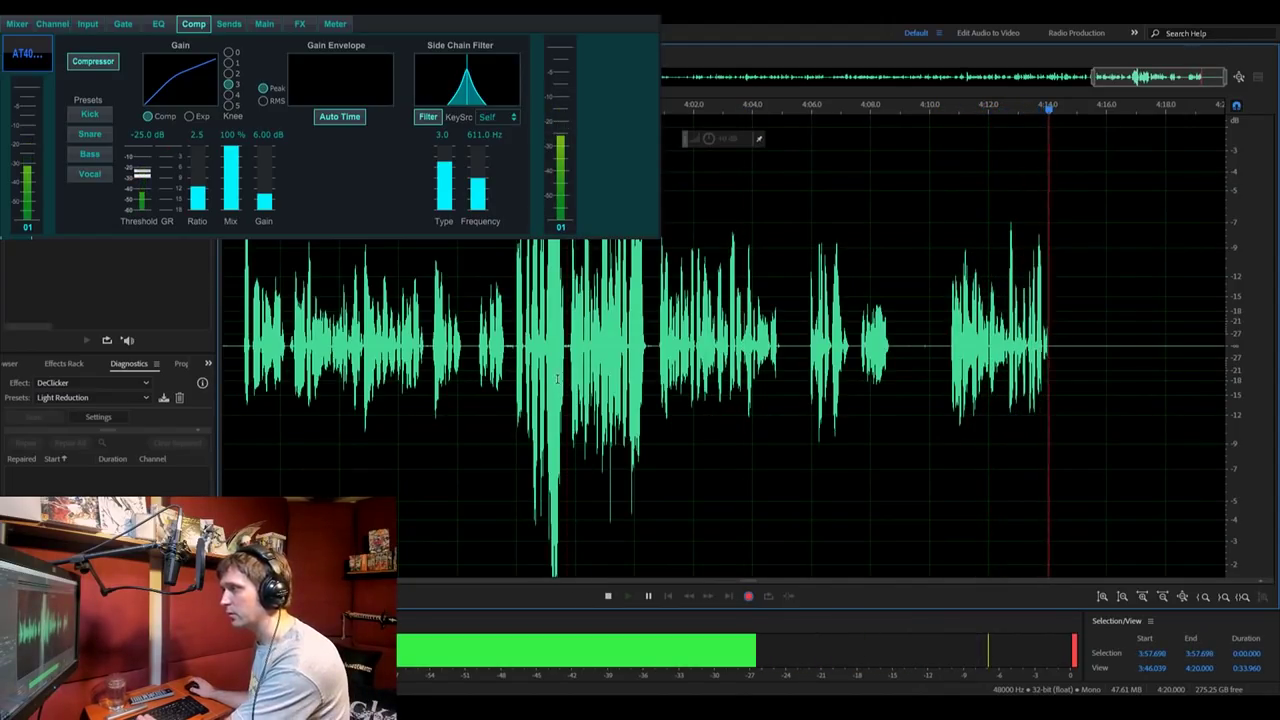
key(space)
key(ctrl+shift+a)
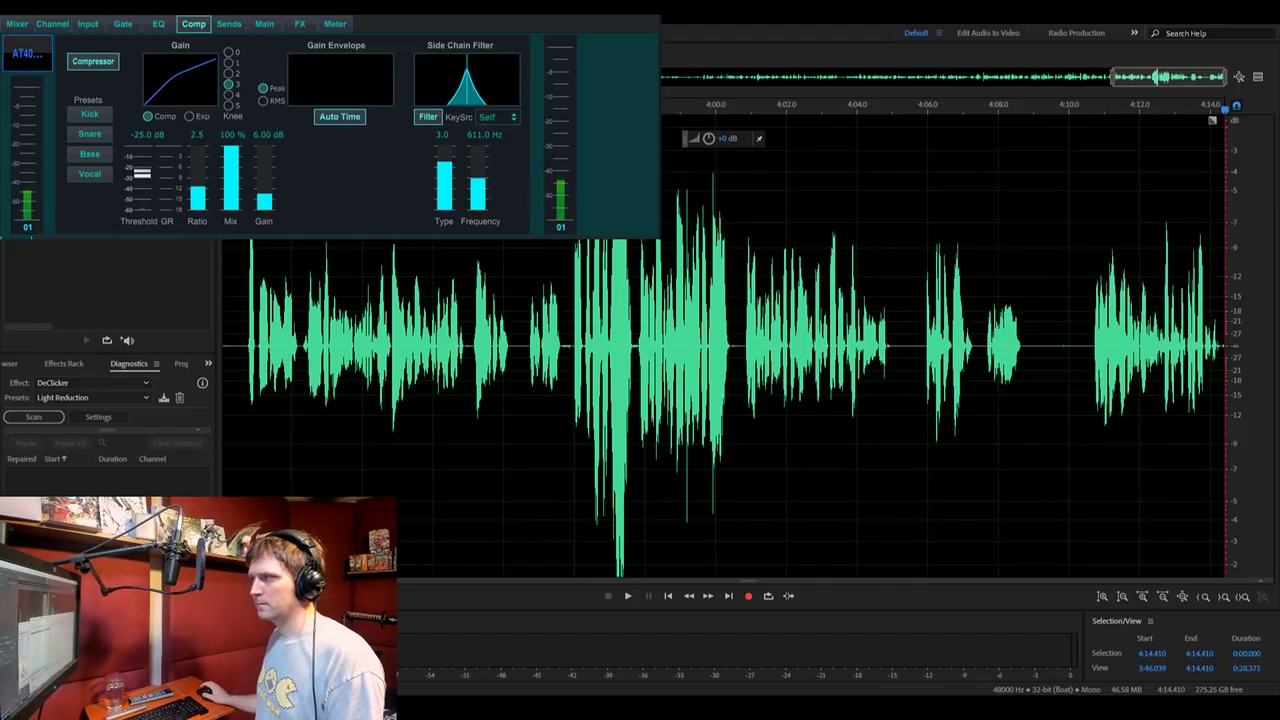
Select and zoom into the loud passage around 3:57 to review its compression.
click(656, 400)
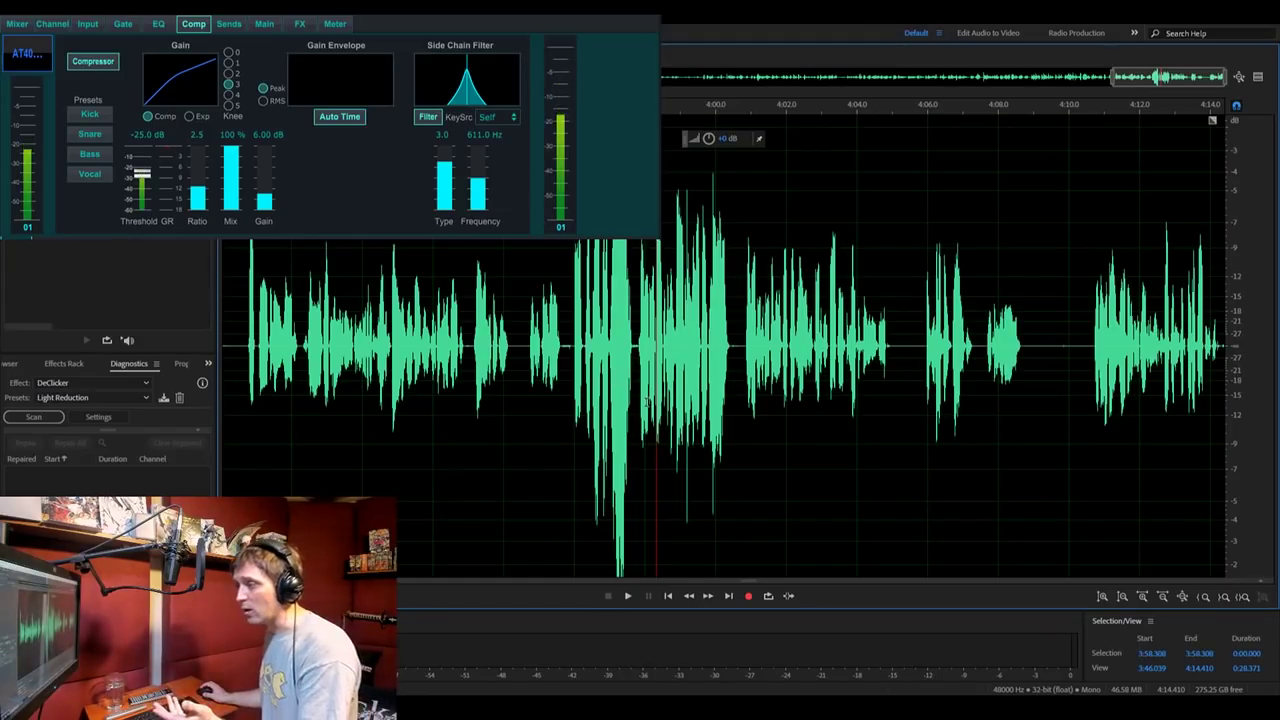
drag(599, 302, 642, 306)
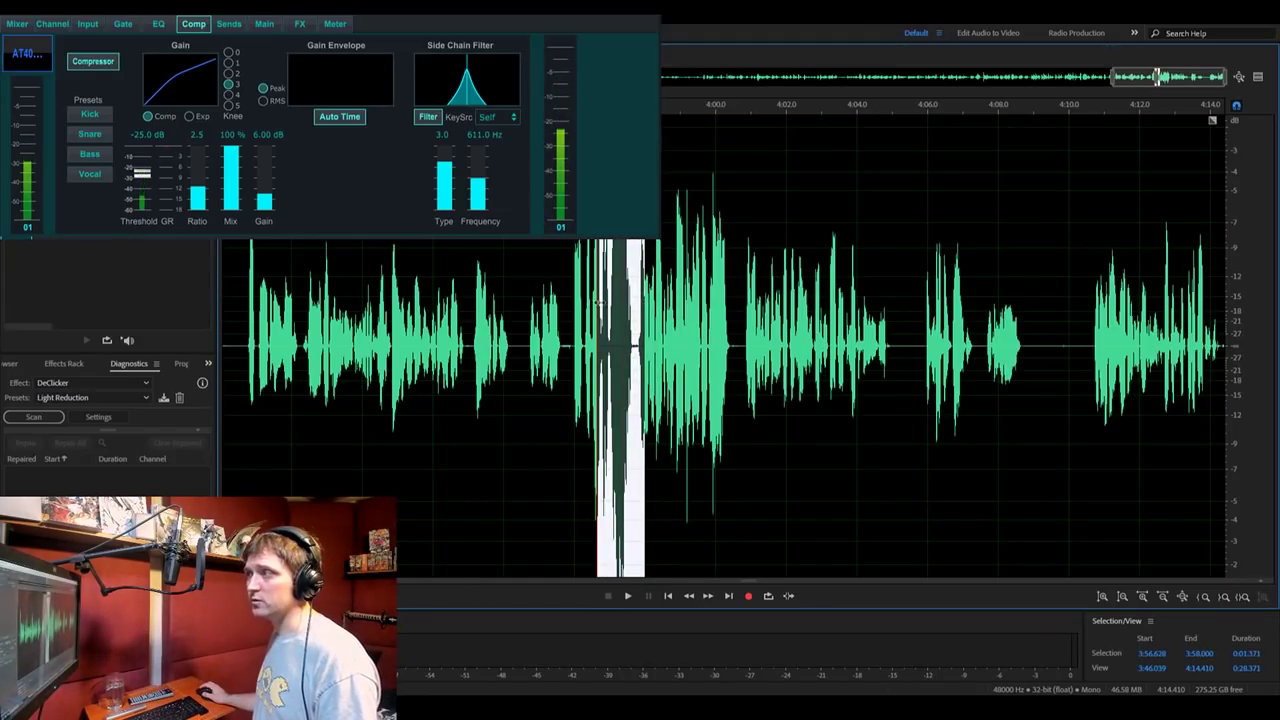
click(601, 301)
scroll(604, 304, up, 3)
scroll(607, 310, up, 3)
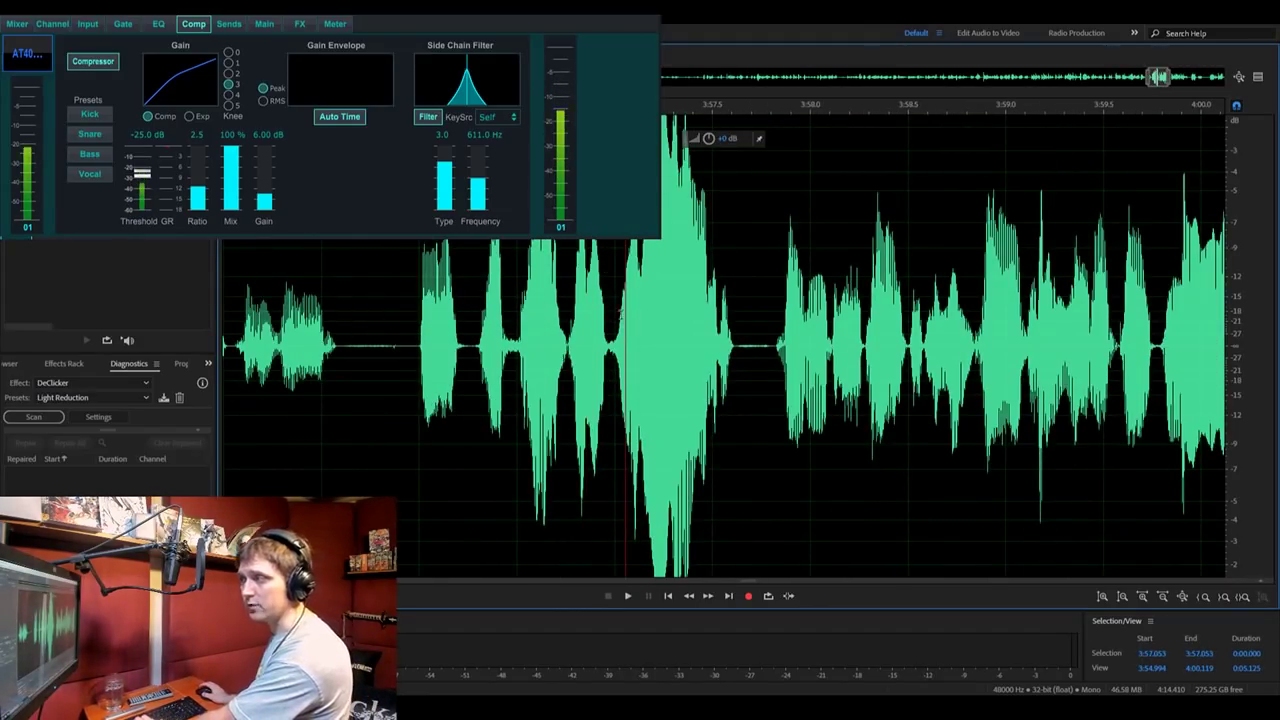
scroll(588, 352, down, 8)
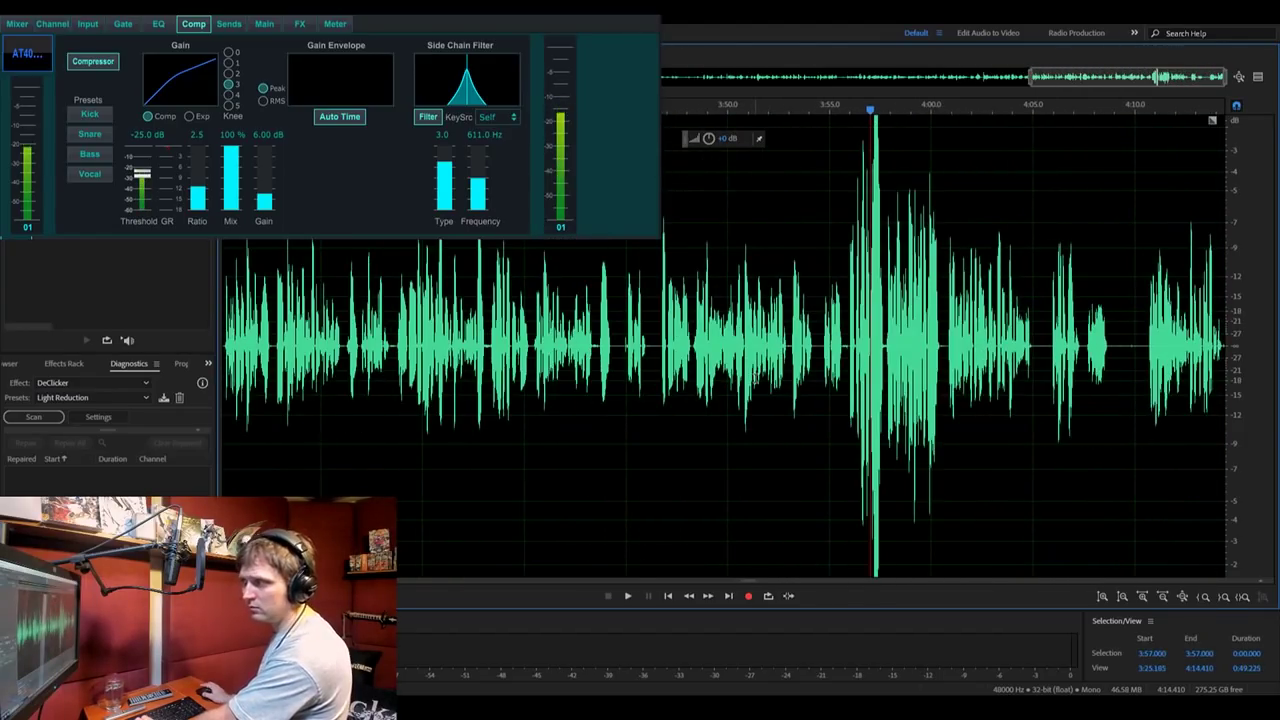
scroll(648, 256, up, 3)
scroll(669, 305, up, 2)
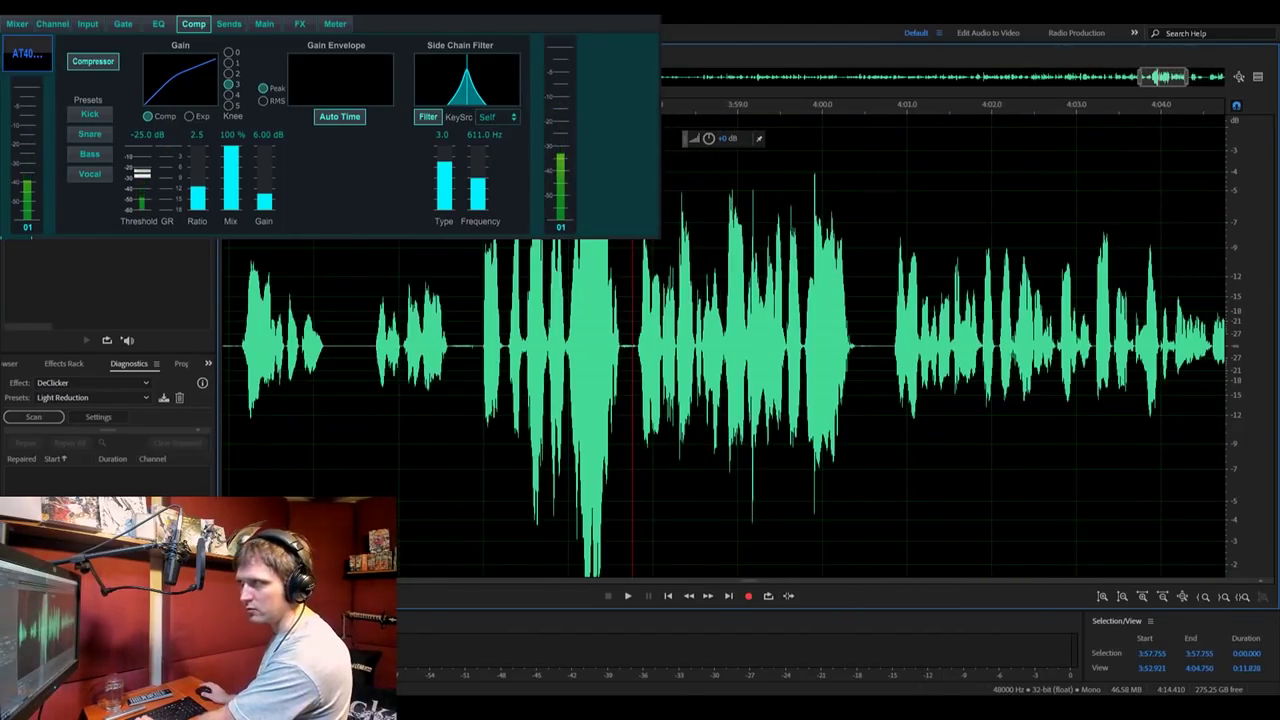
scroll(459, 309, down, 3)
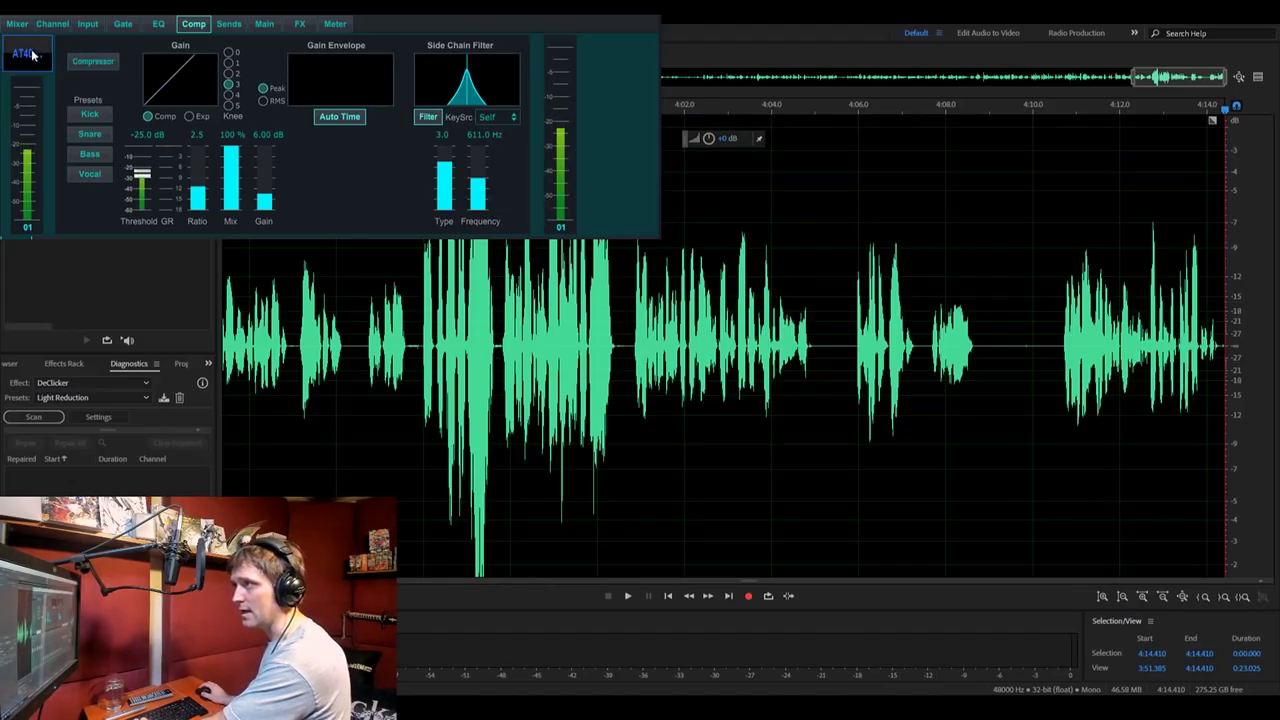
Play back the take from about 4:04.8, then enable compression on channel 01.
click(18, 24)
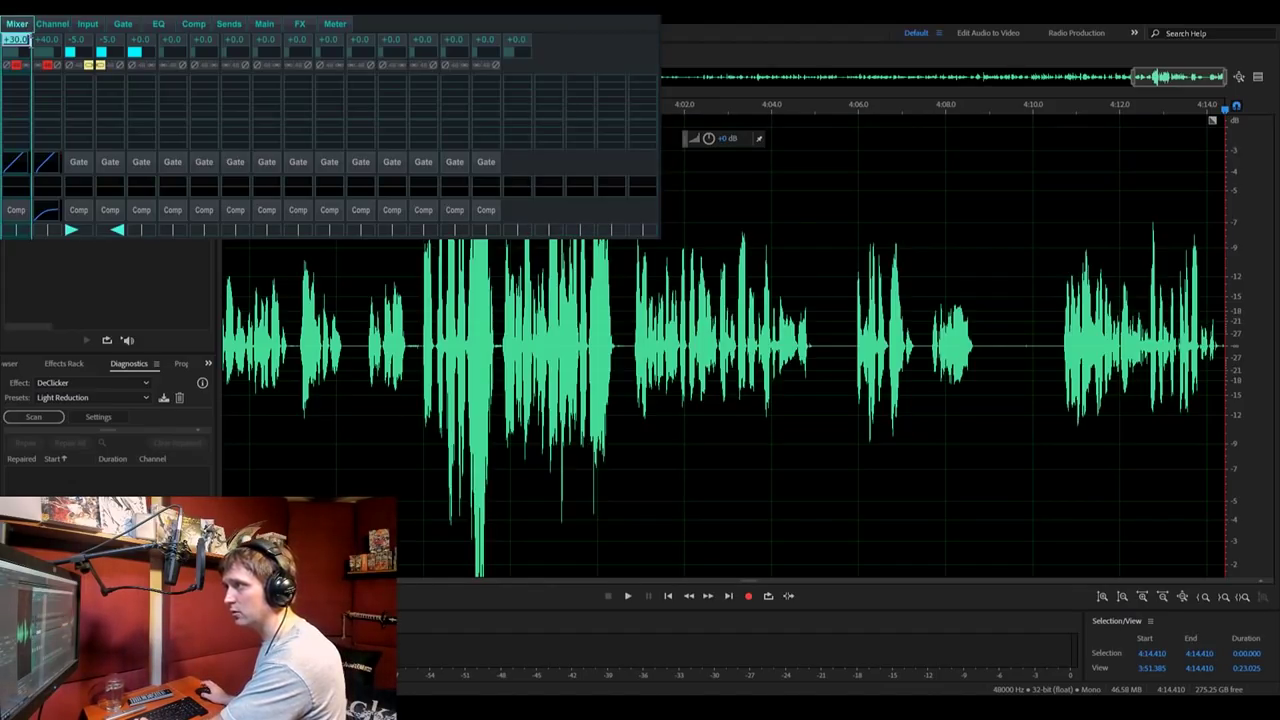
click(808, 328)
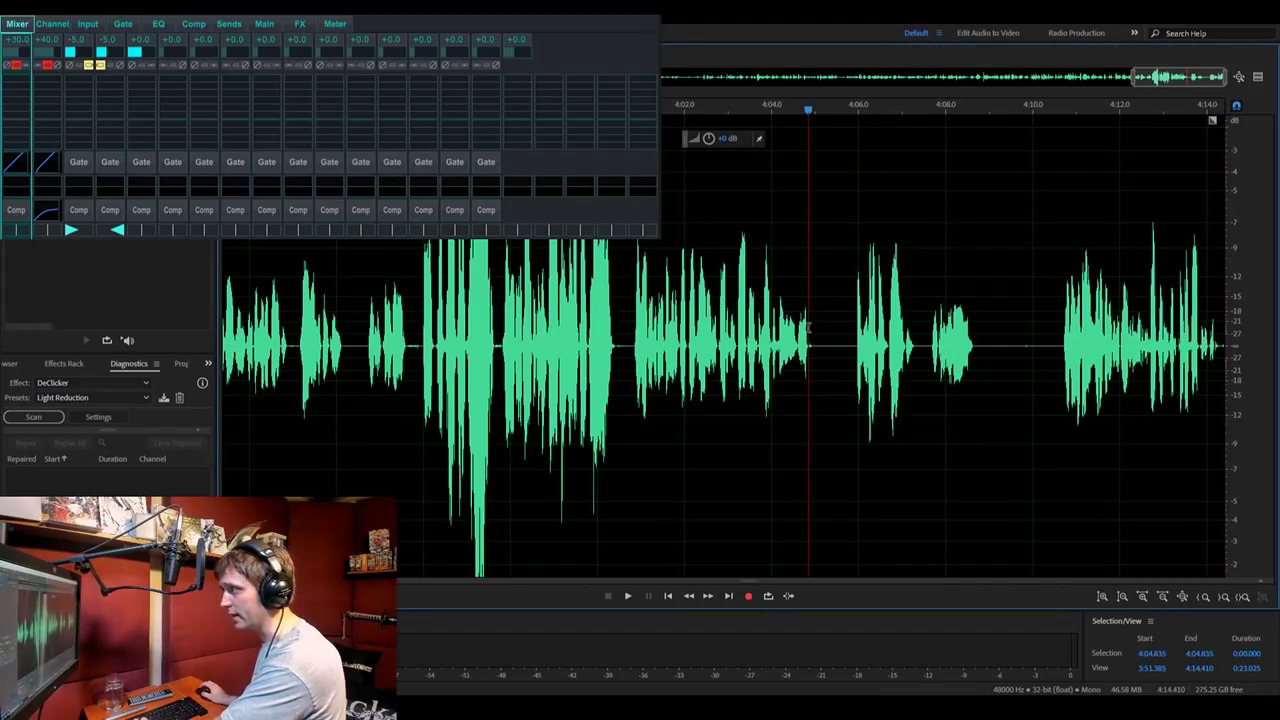
key(space)
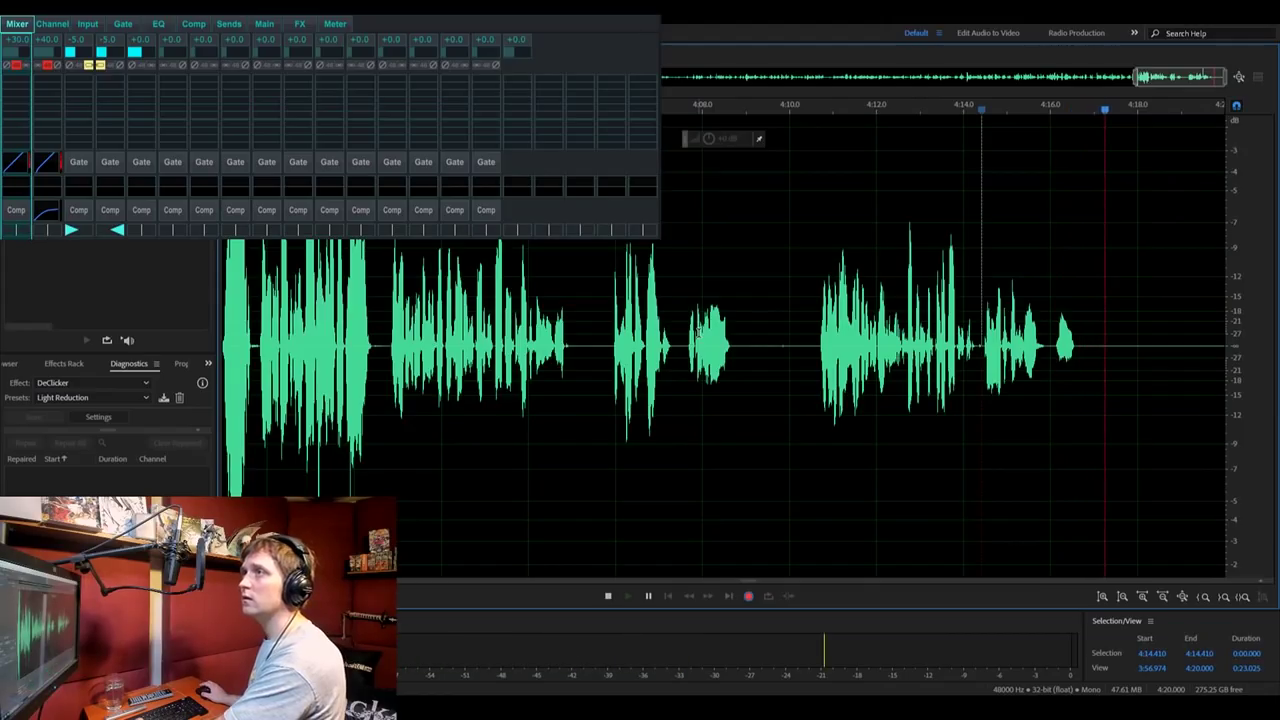
drag(970, 295, 1054, 300)
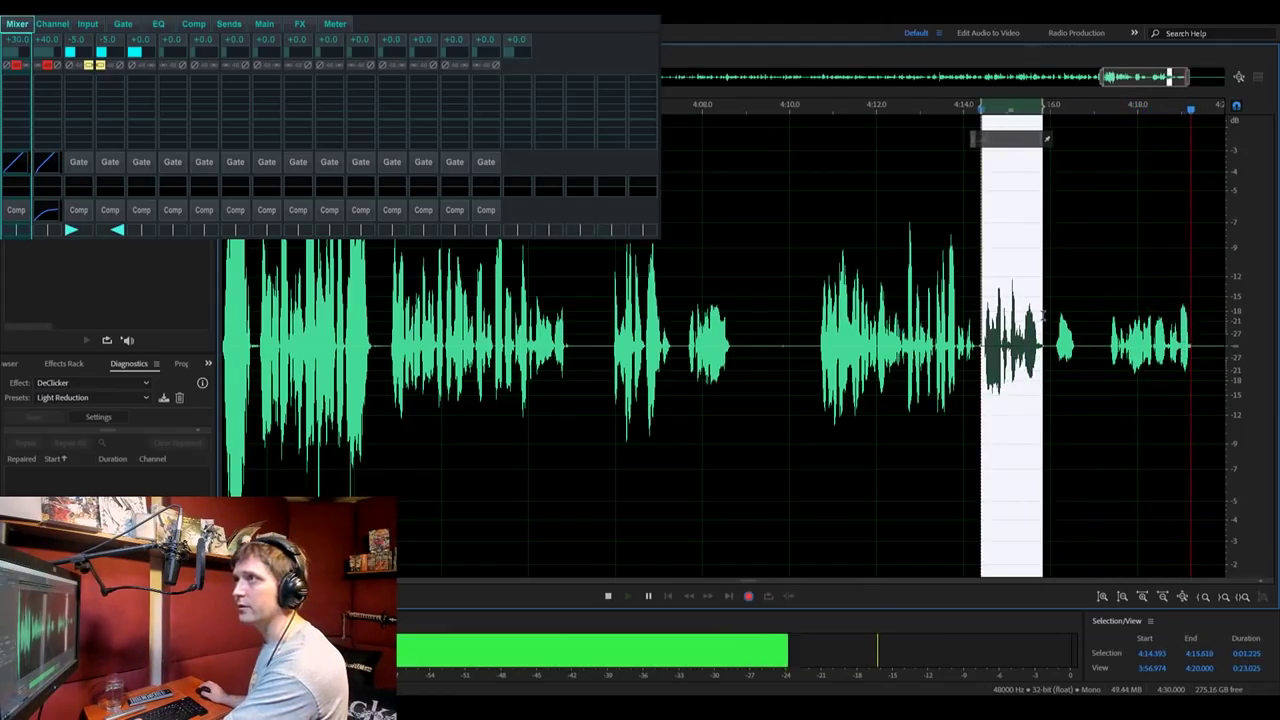
click(882, 347)
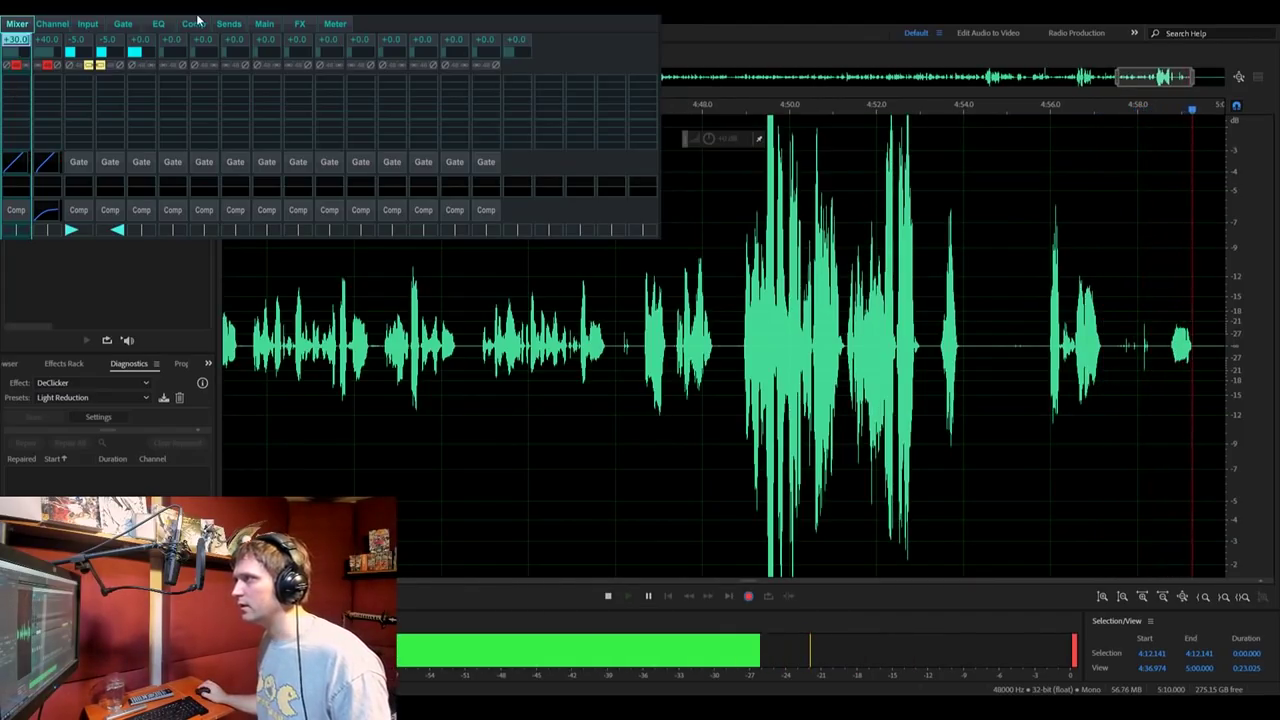
click(193, 23)
click(93, 61)
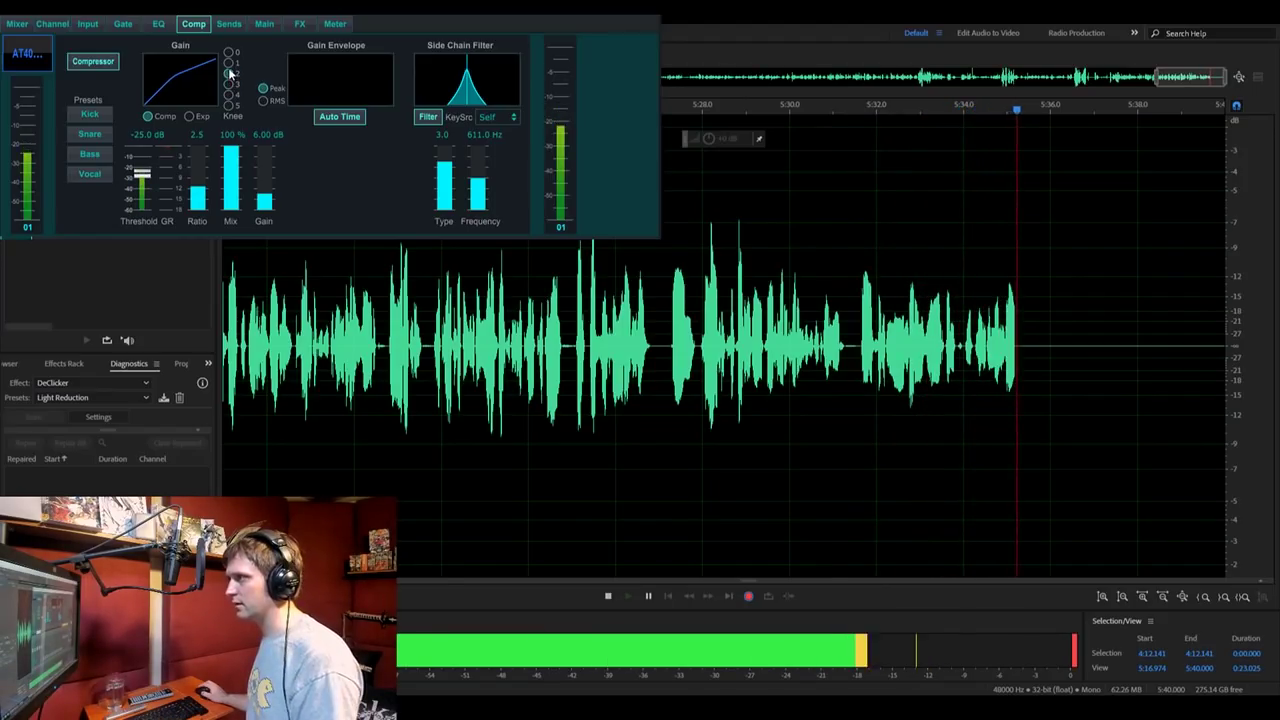
Step the compressor knee through 0, 3 and 5, settling back on 3.
click(229, 52)
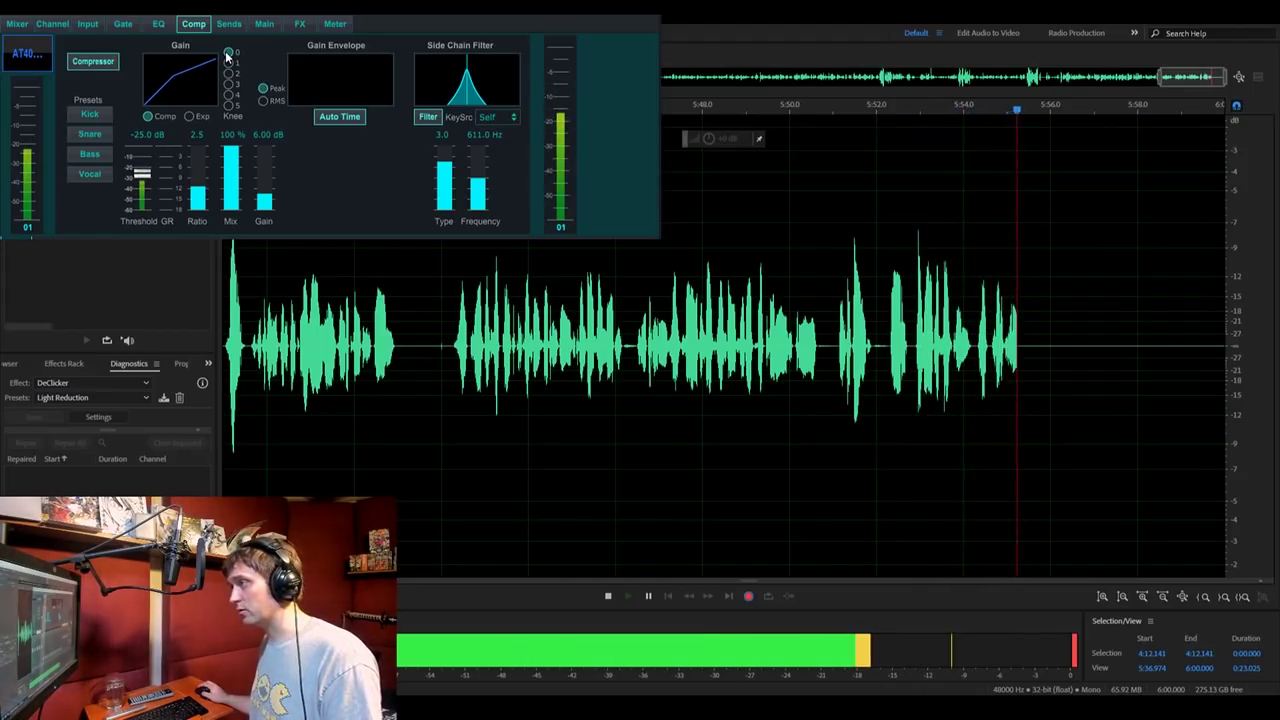
click(229, 84)
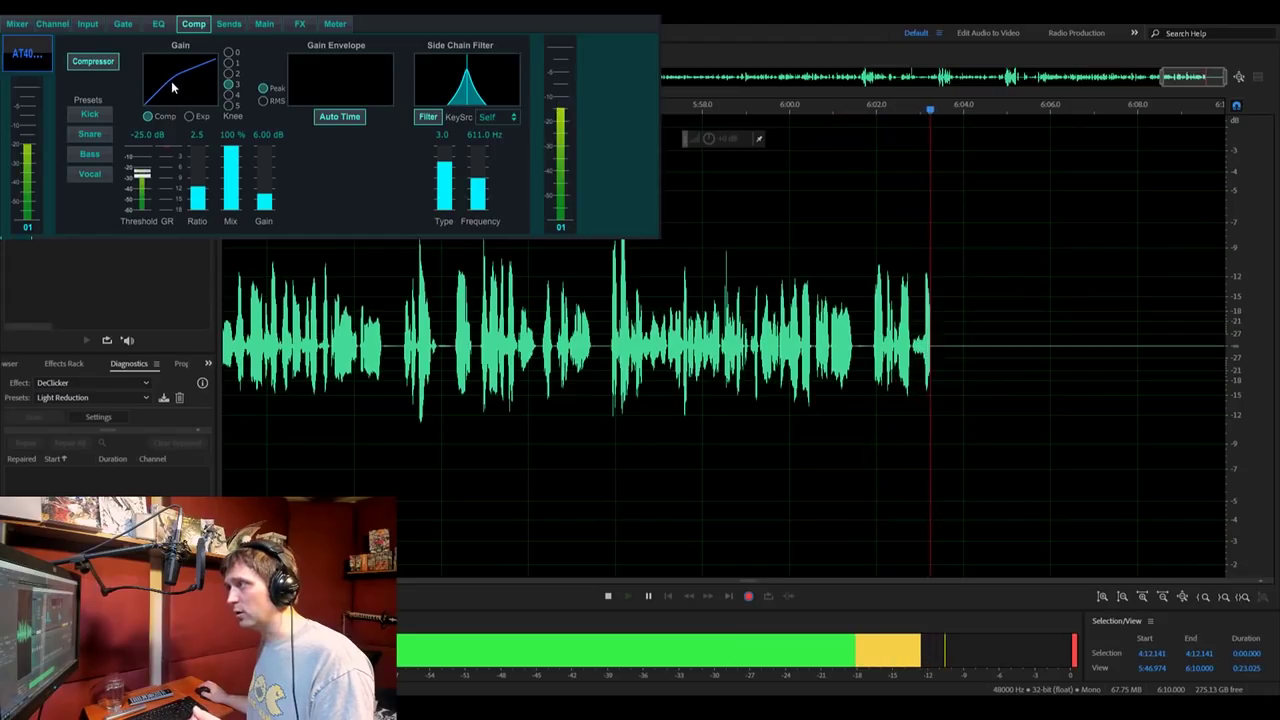
click(229, 104)
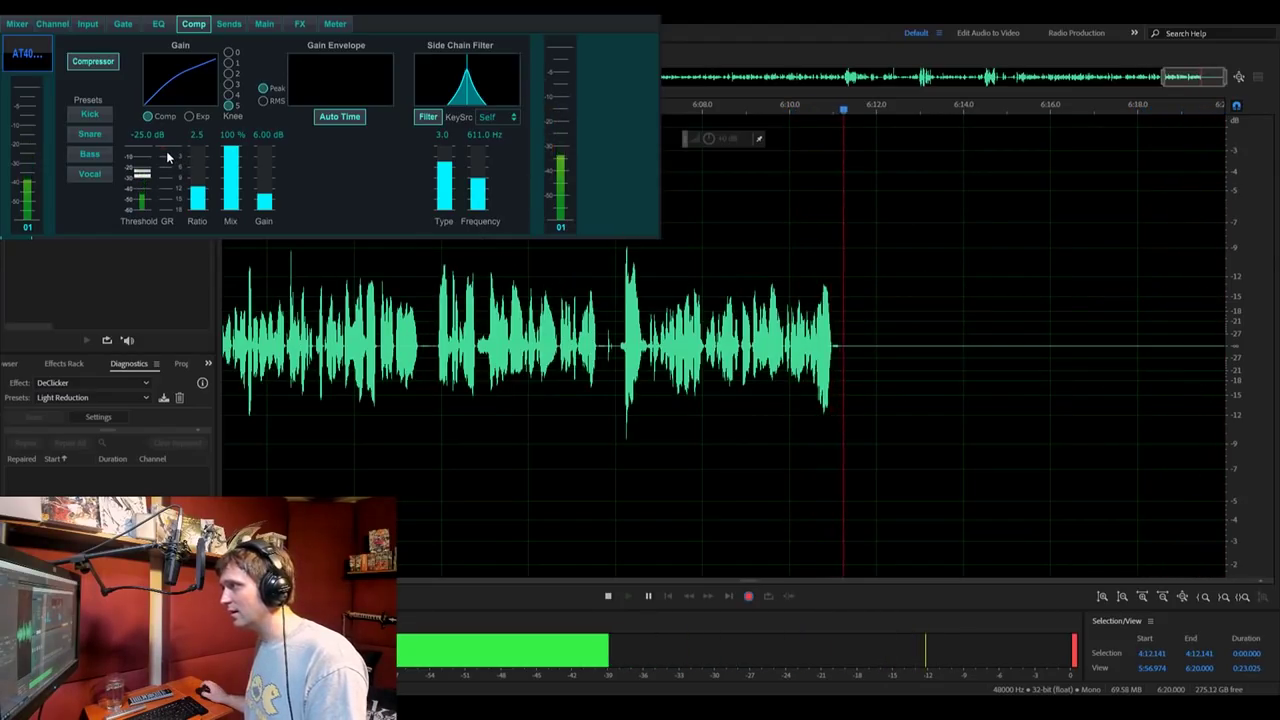
click(230, 85)
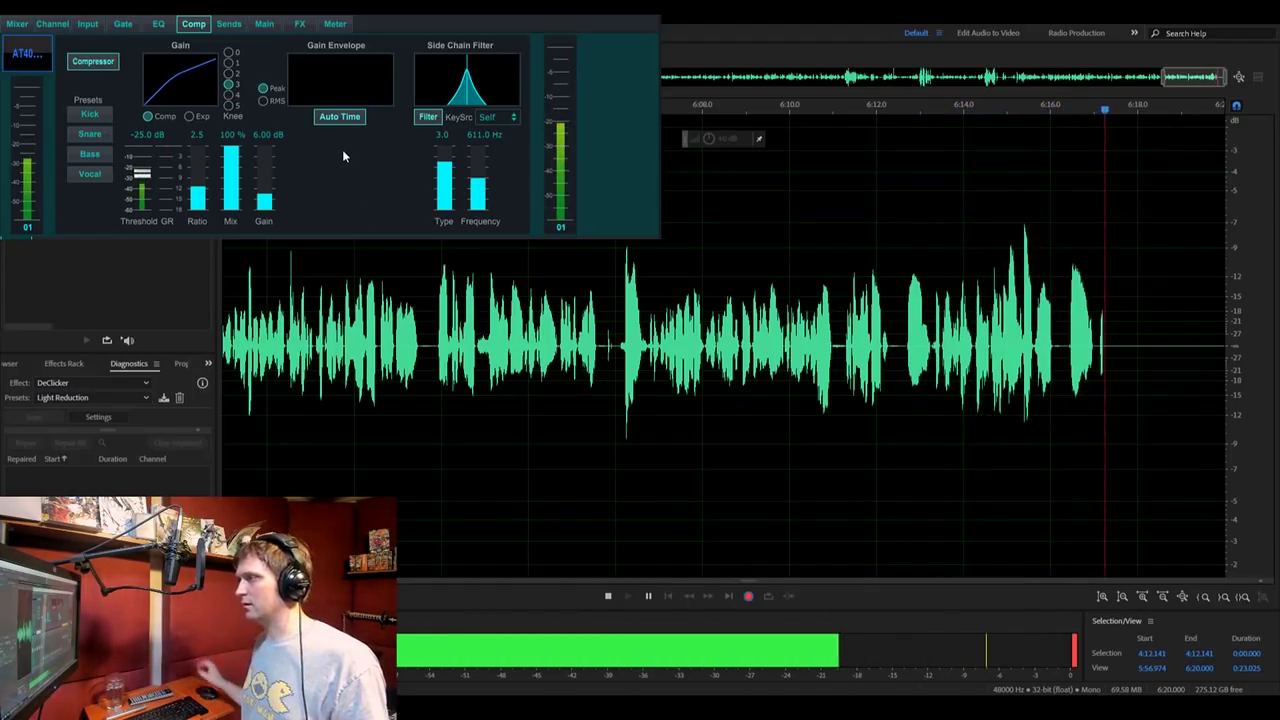
click(89, 173)
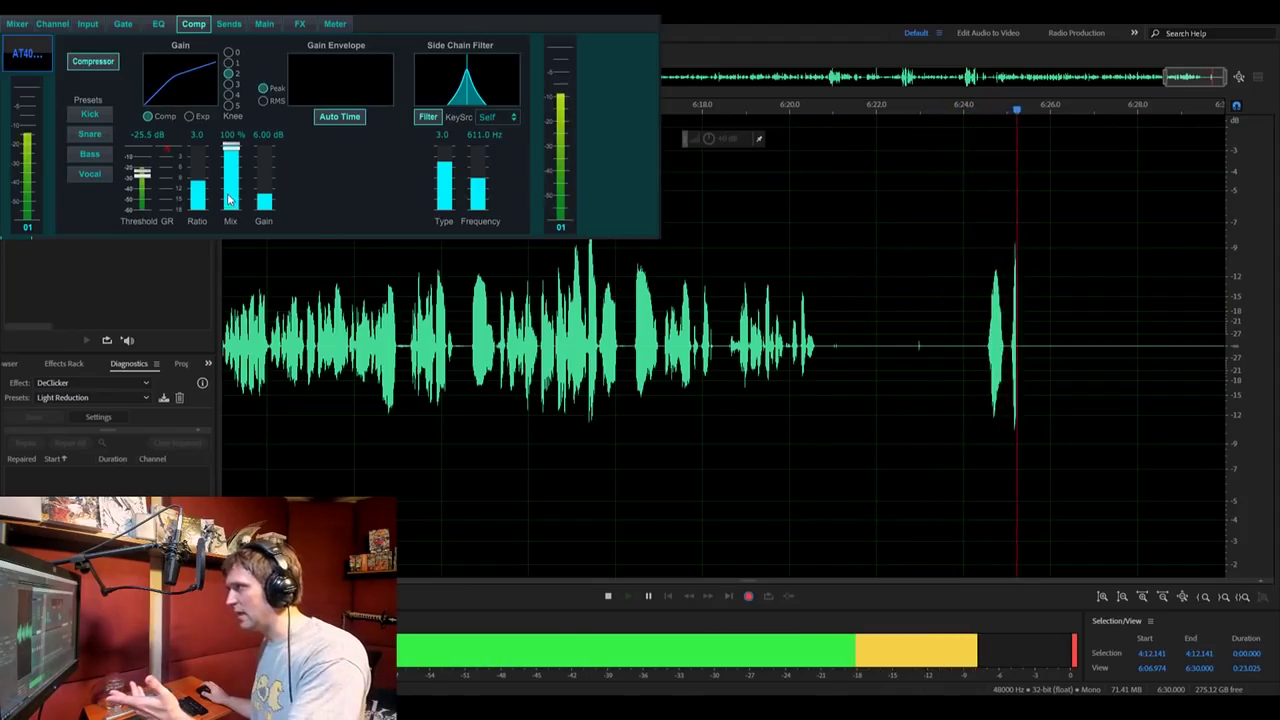
click(143, 135)
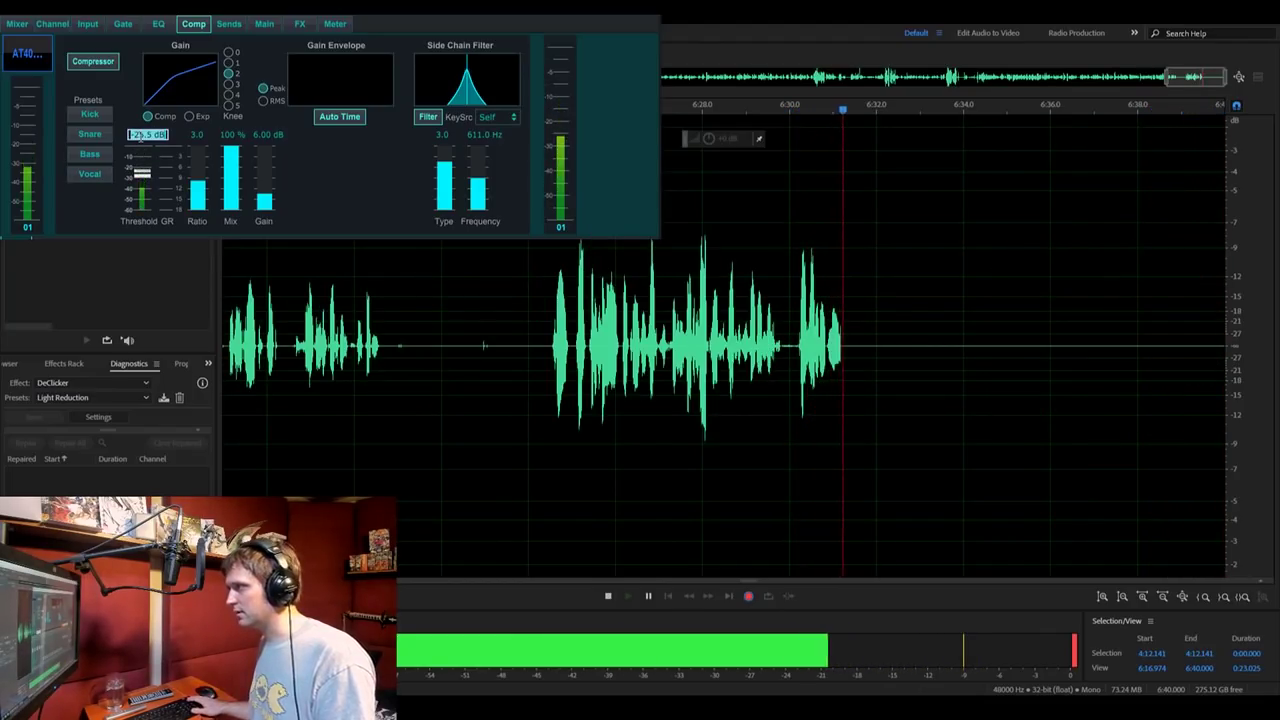
text(-23.3)
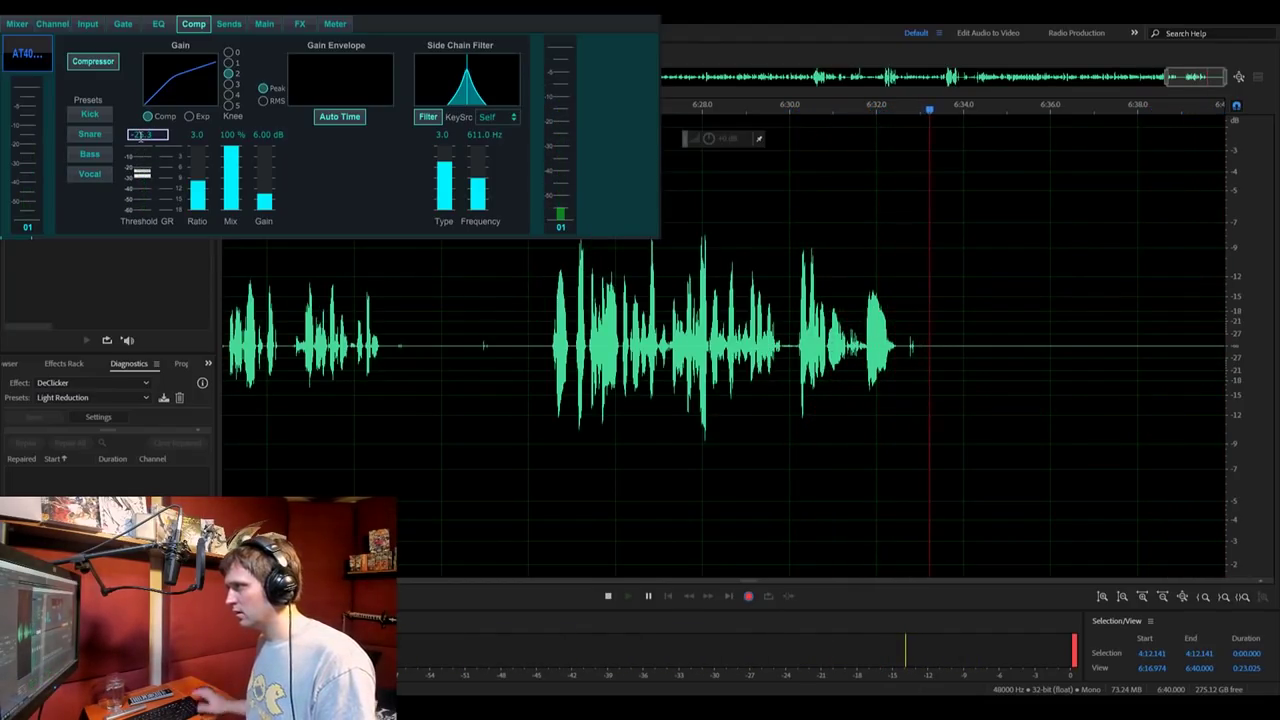
text(0)
key(Return)
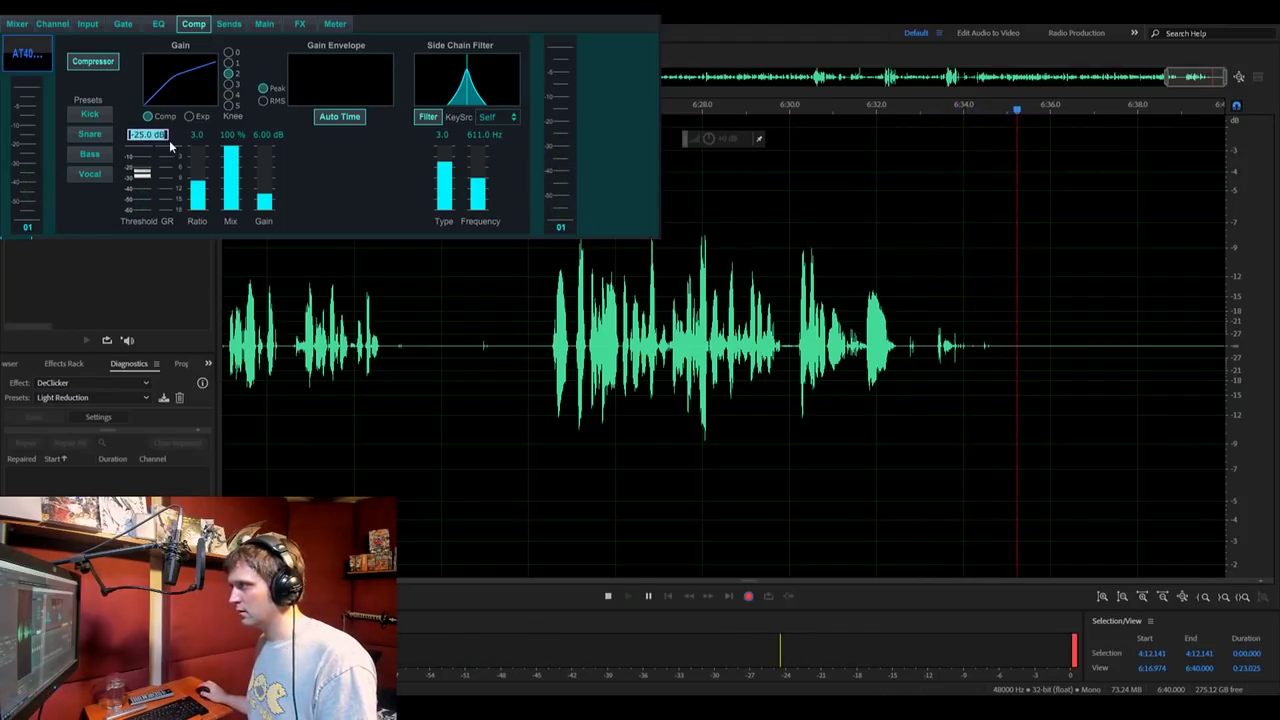
click(200, 134)
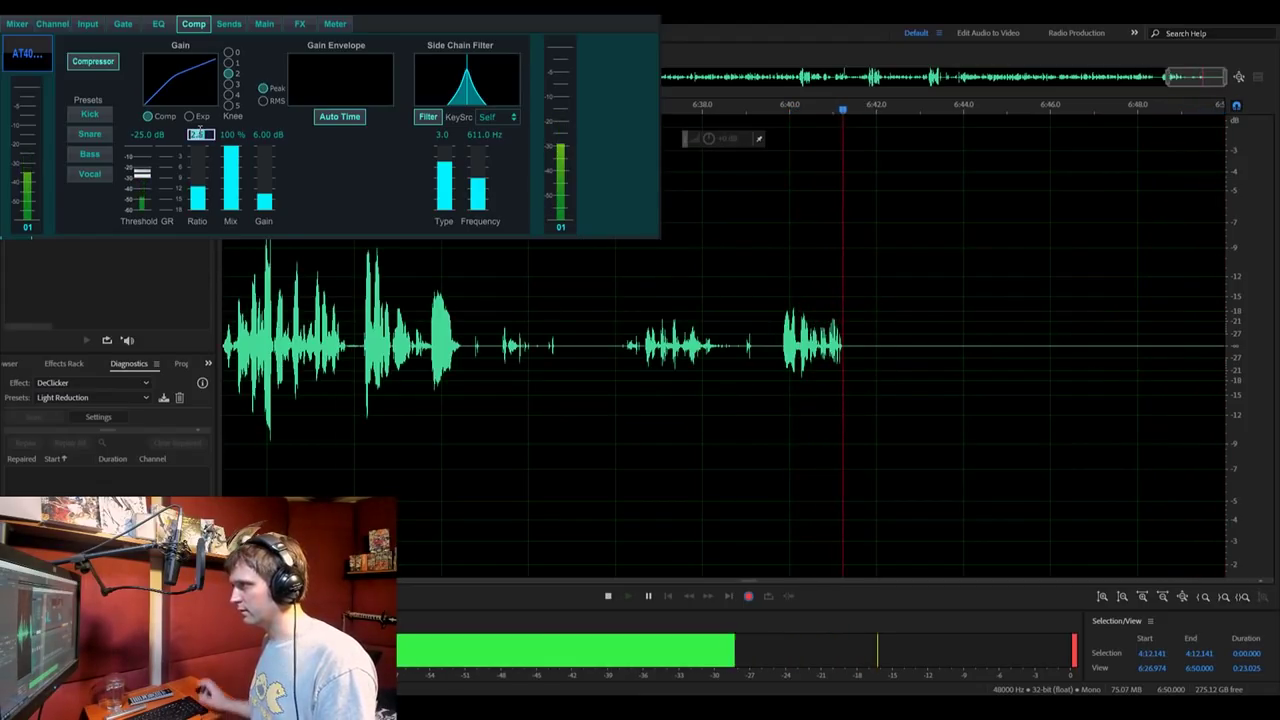
click(228, 84)
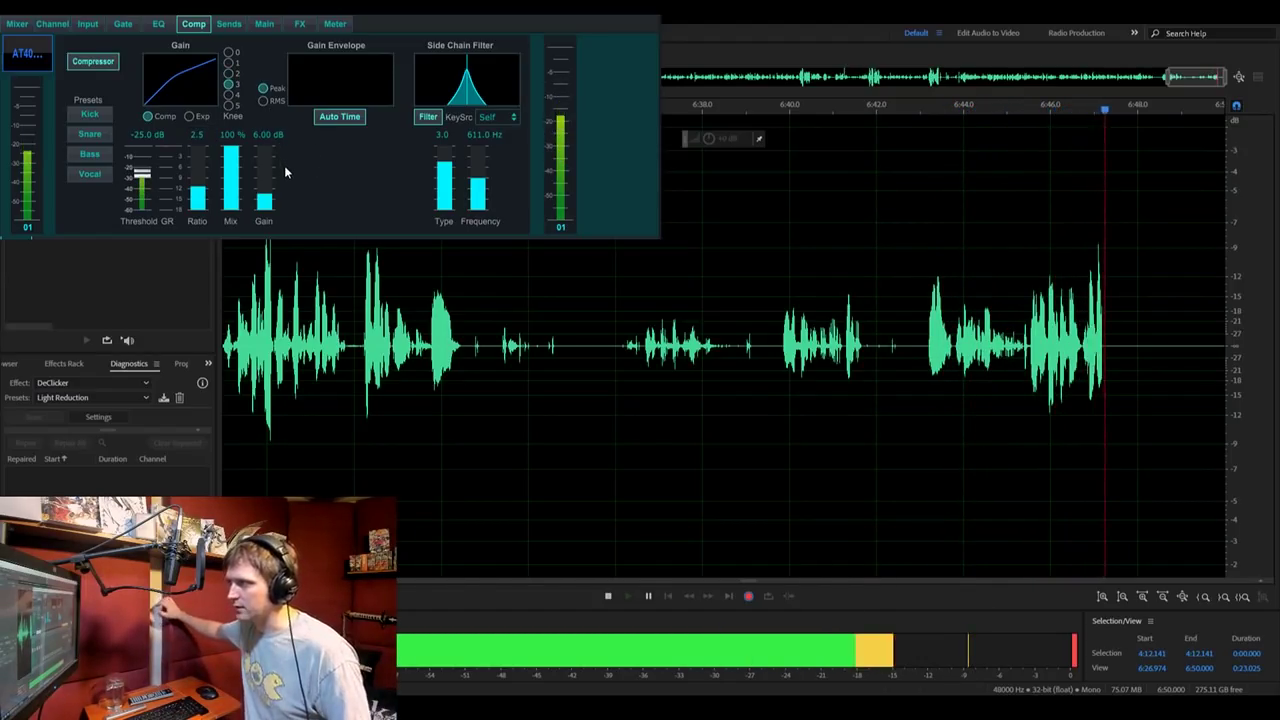
click(351, 117)
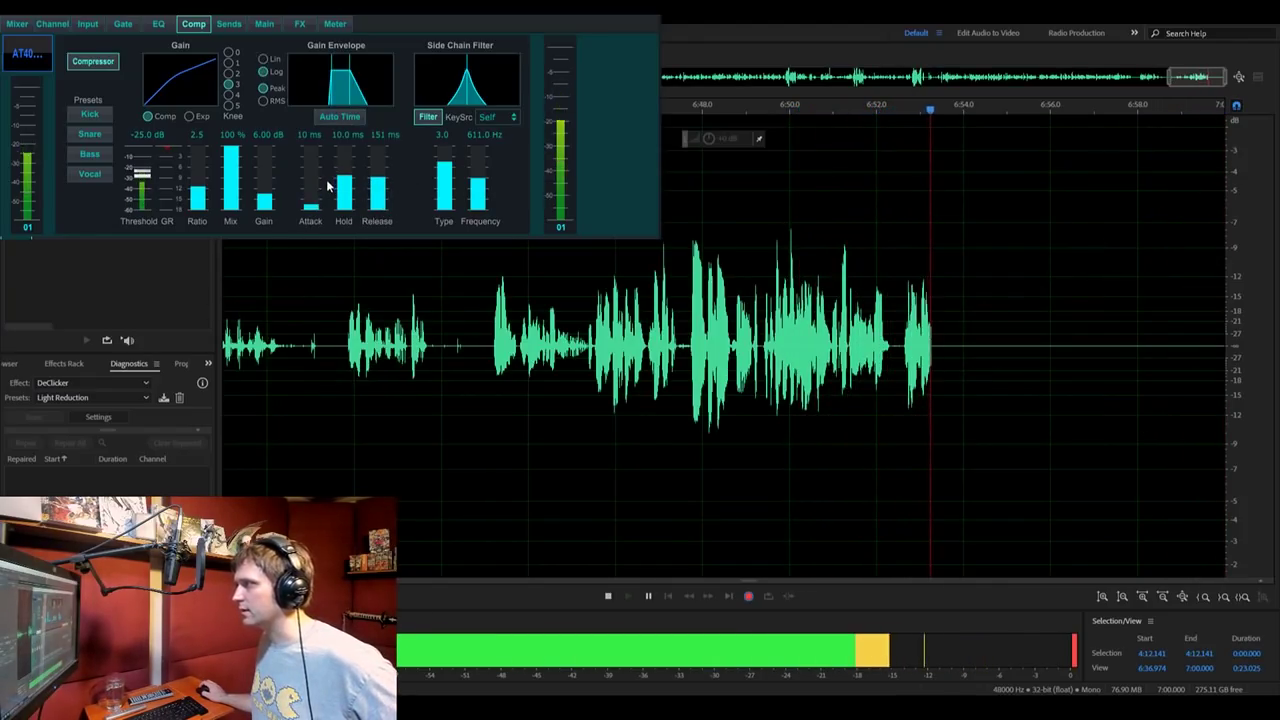
click(339, 116)
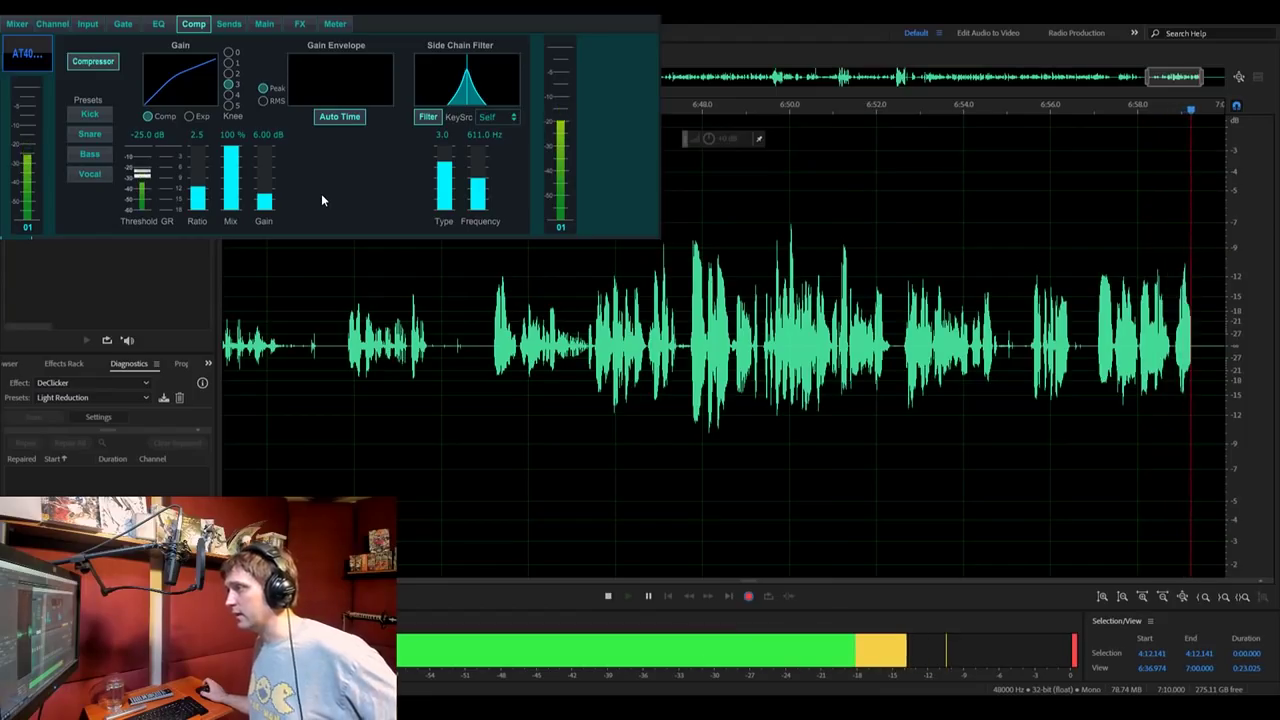
click(339, 117)
click(339, 118)
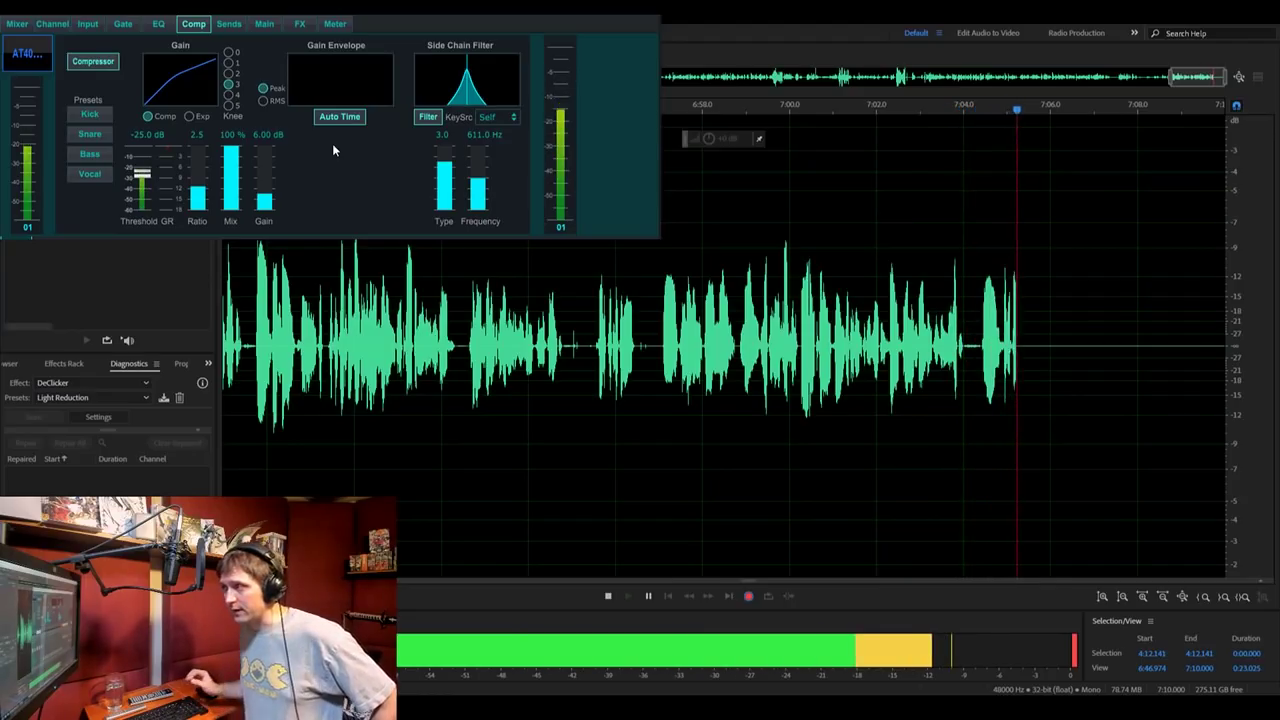
click(339, 116)
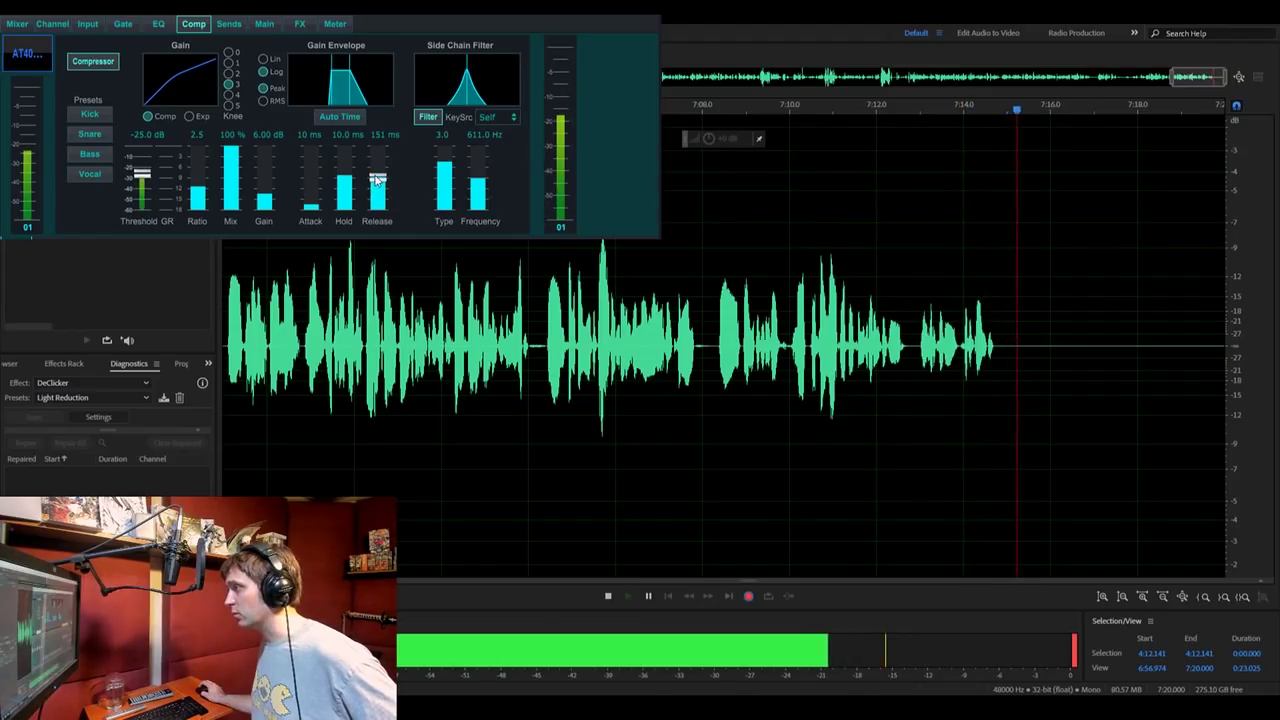
click(345, 119)
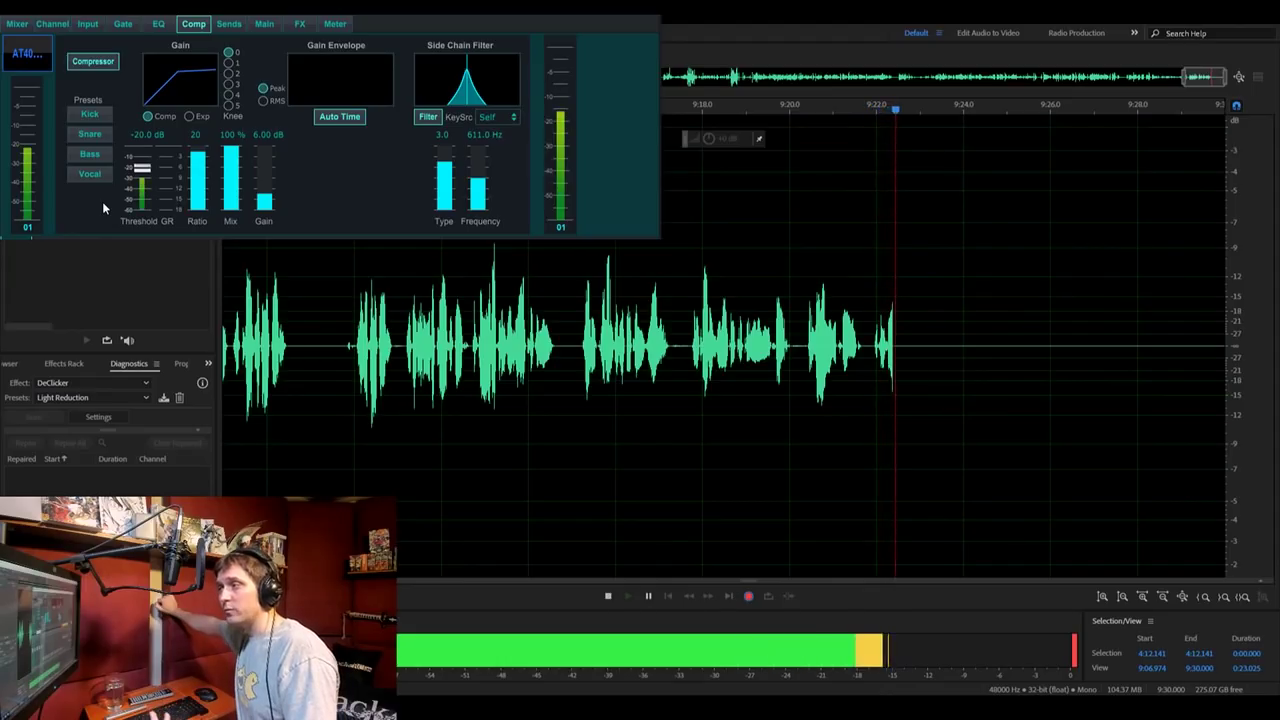
click(80, 63)
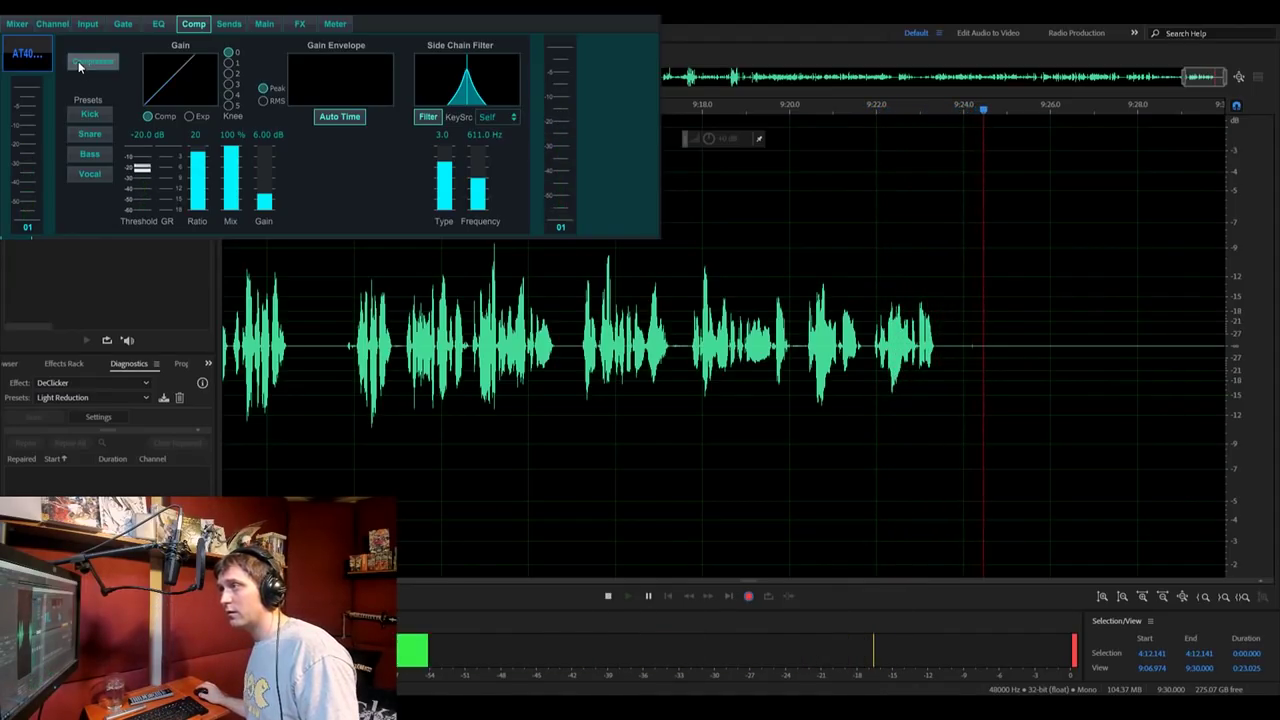
click(97, 63)
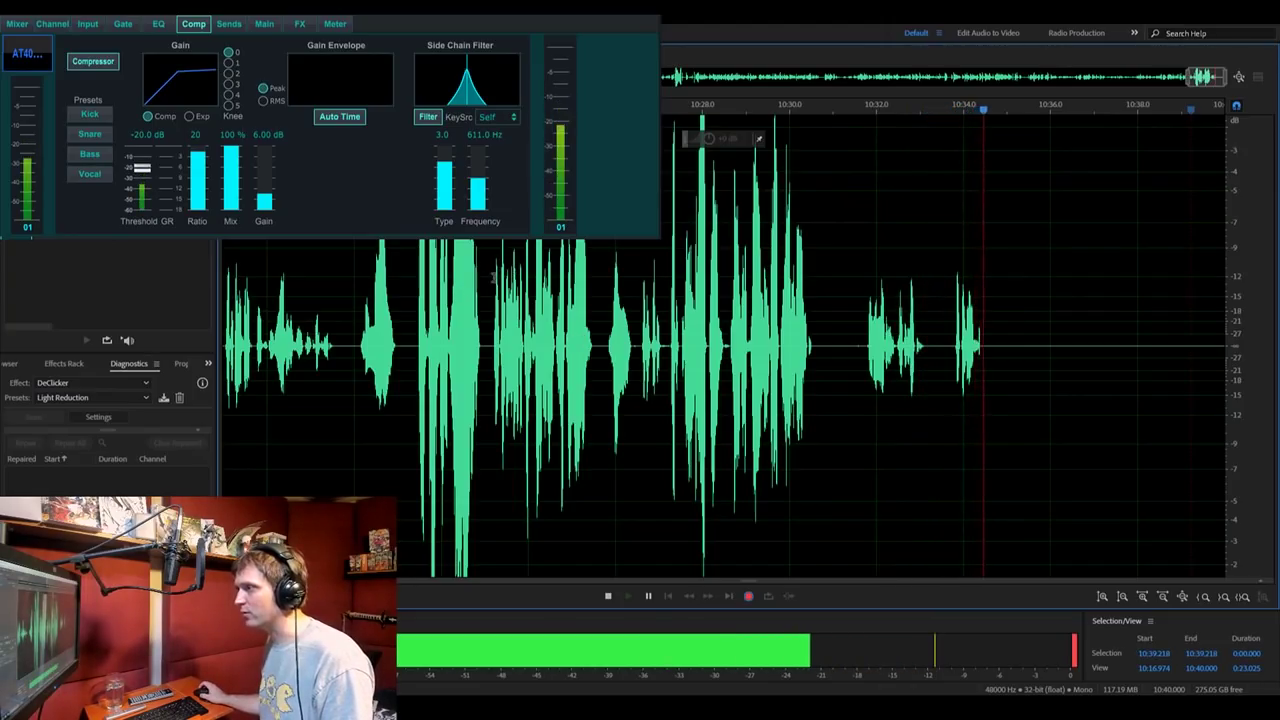
scroll(453, 305, up, 3)
scroll(559, 299, down, 1)
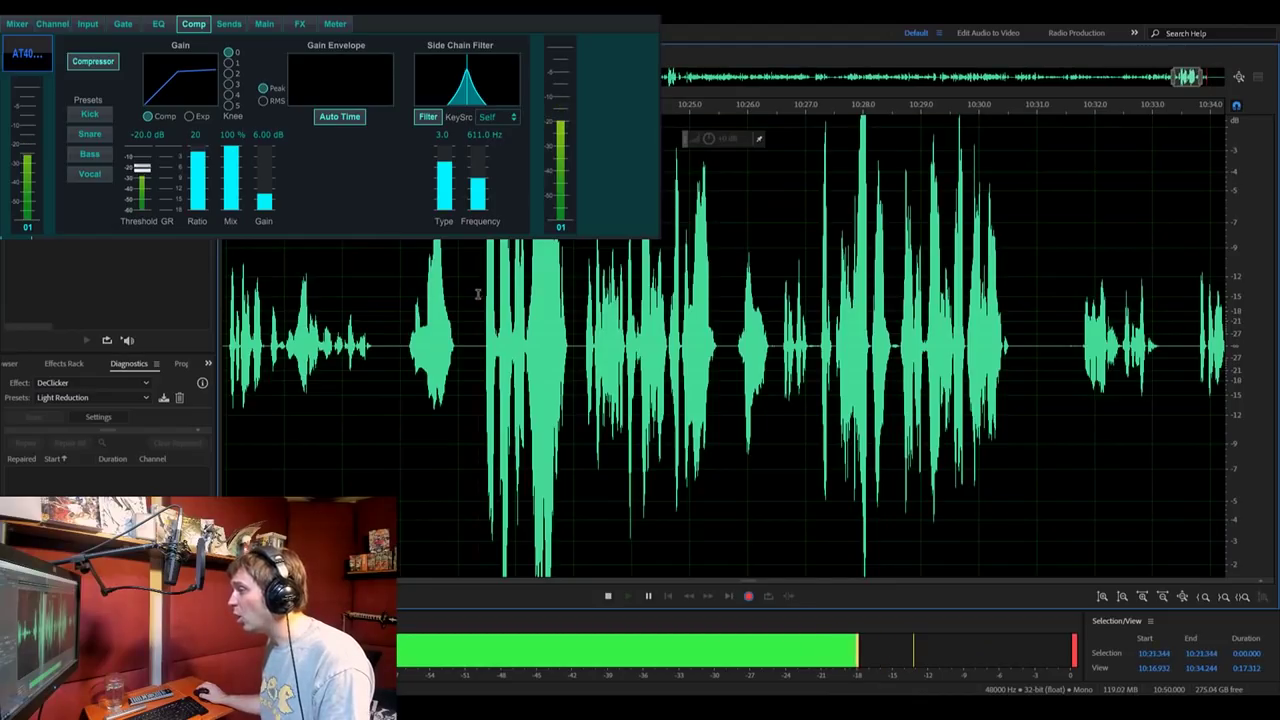
drag(478, 298, 568, 305)
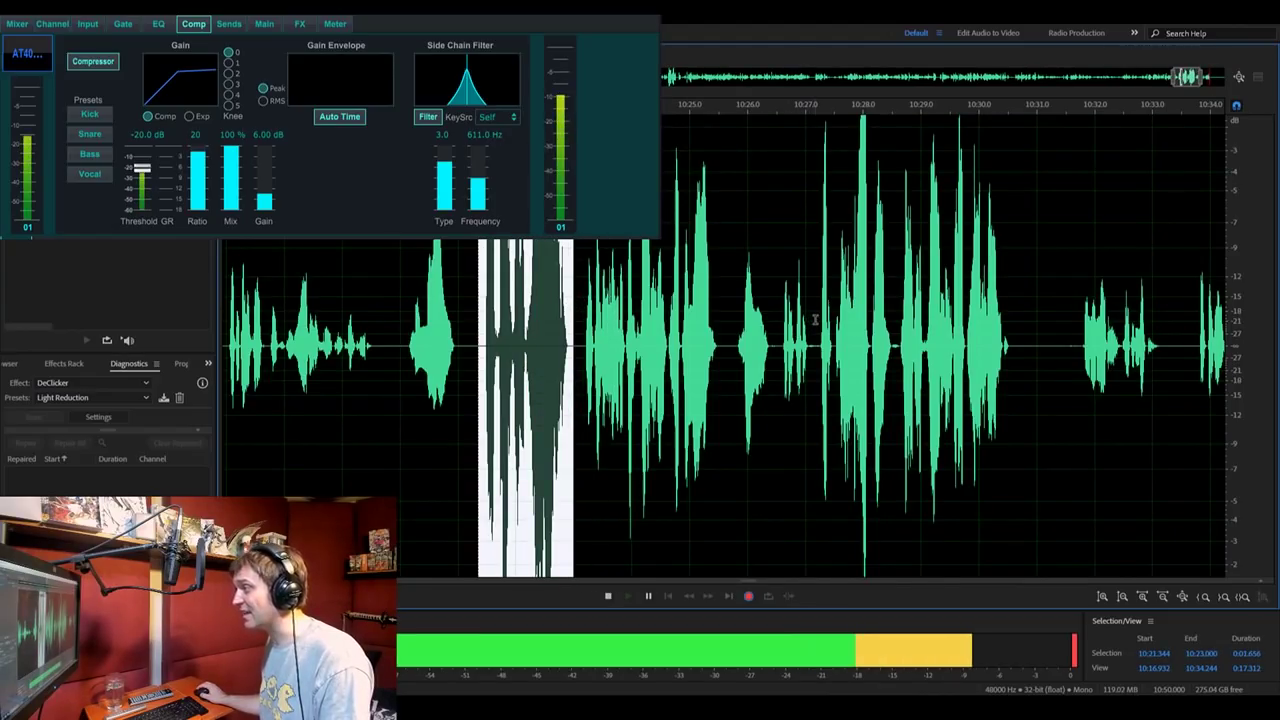
drag(815, 320, 932, 318)
scroll(920, 290, down, 4)
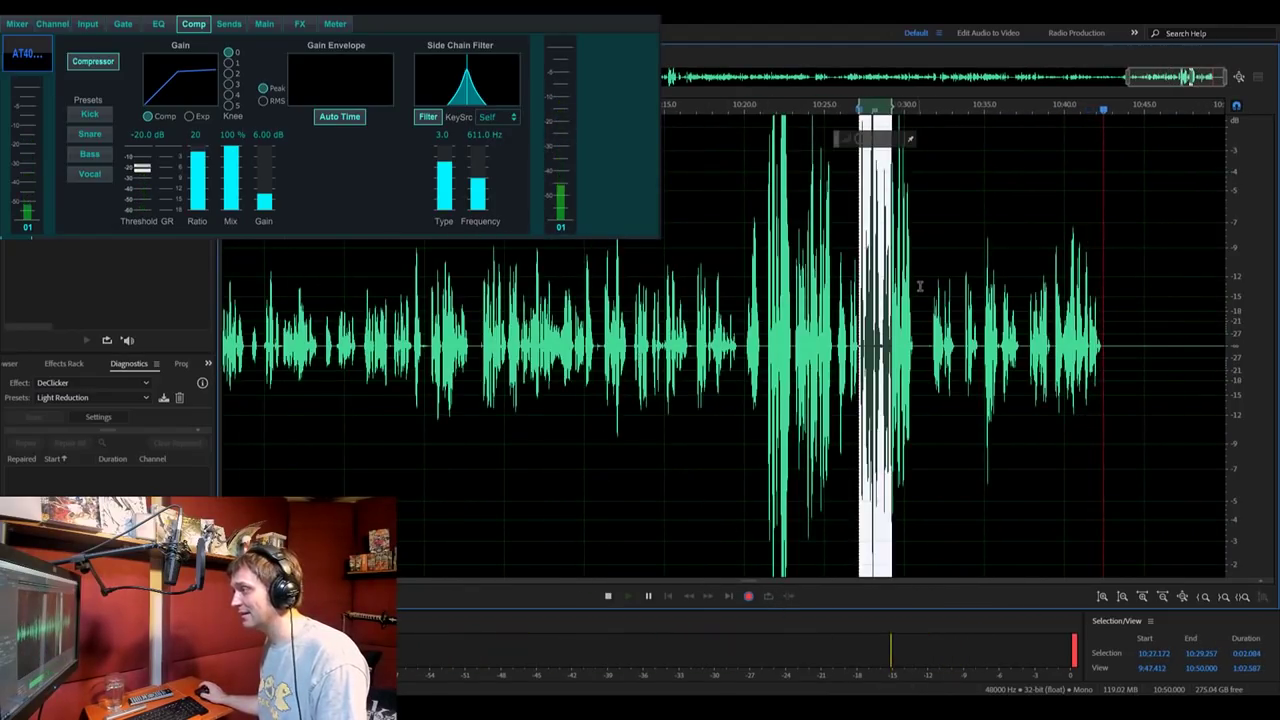
scroll(920, 287, up, 1)
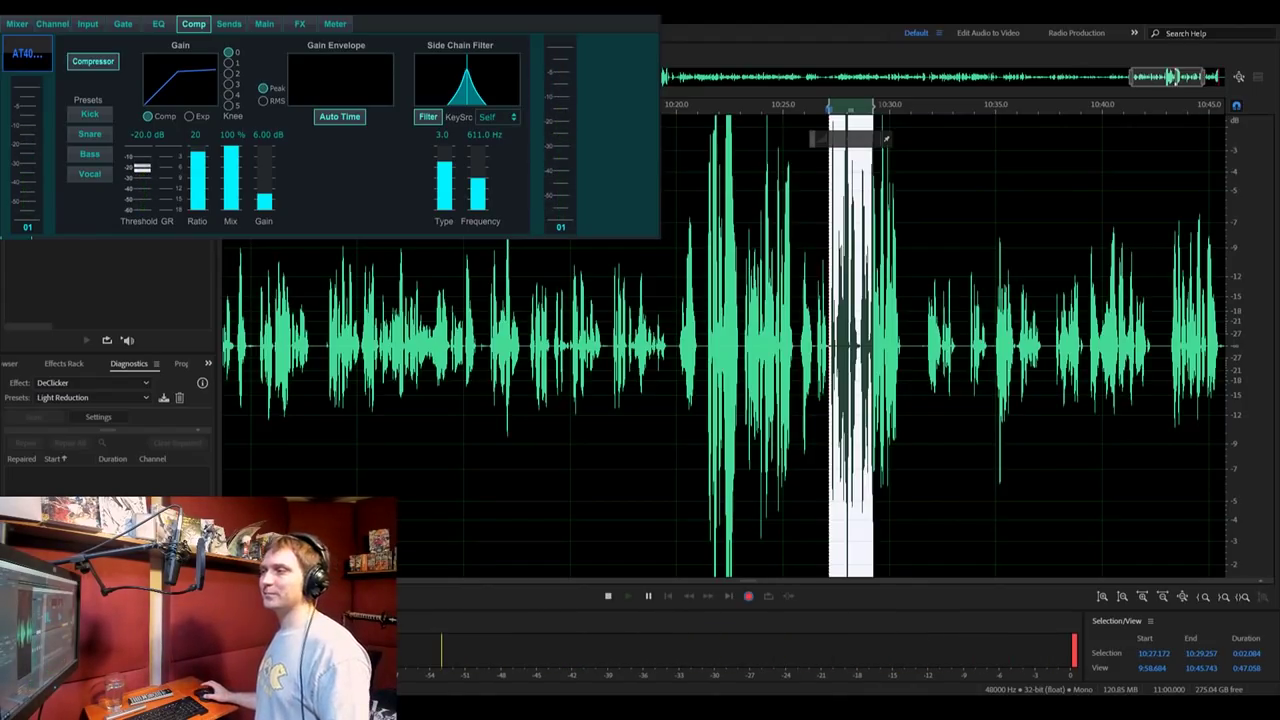
key(shift+space)
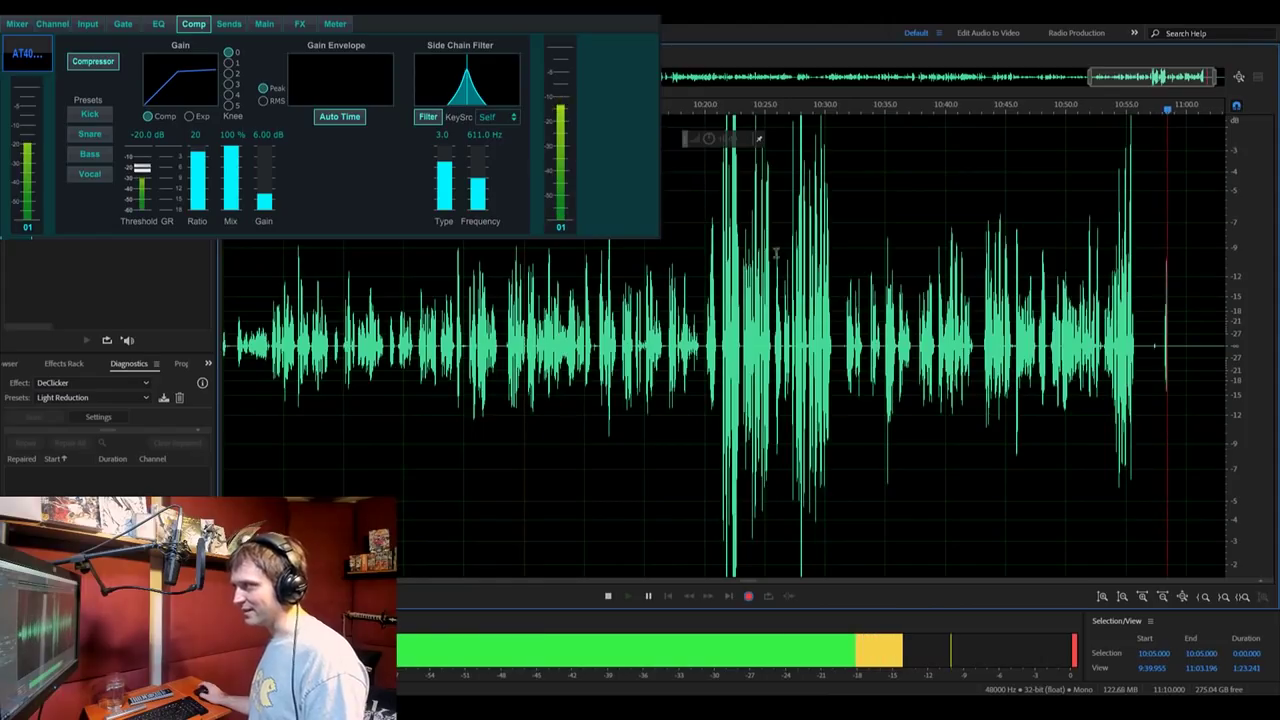
scroll(1174, 160, up, 4)
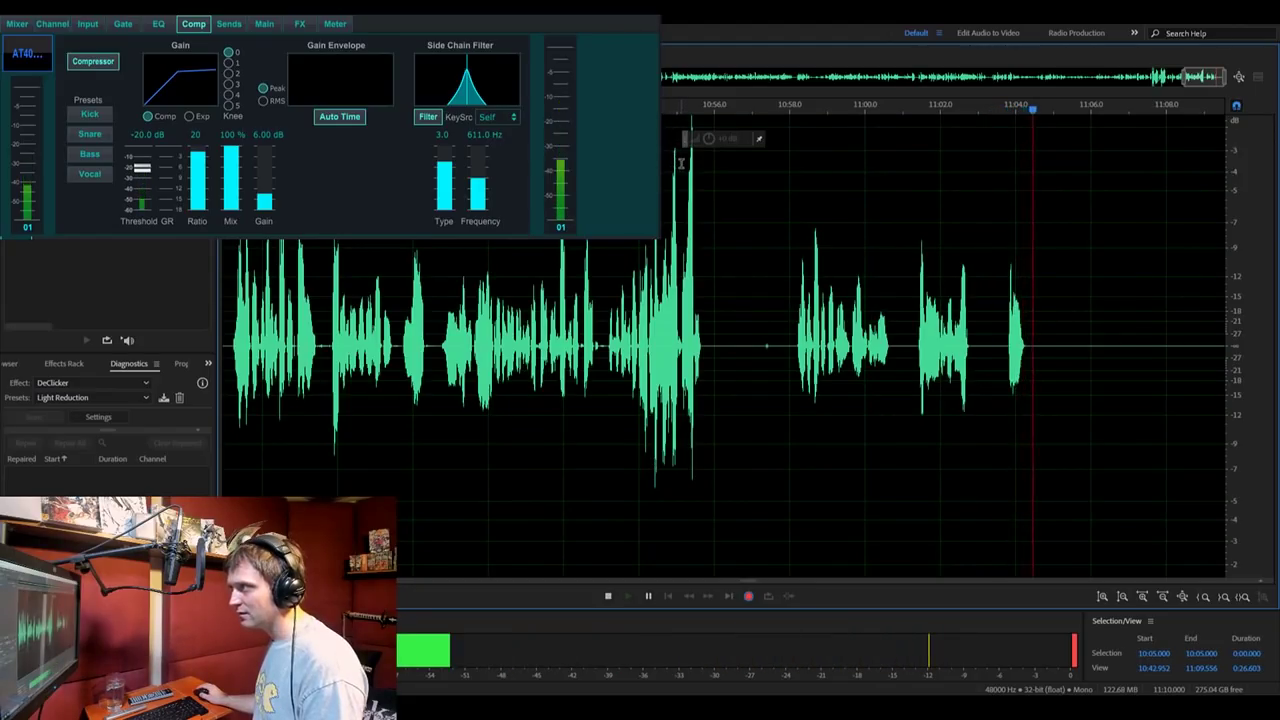
drag(681, 165, 702, 165)
scroll(700, 165, up, 4)
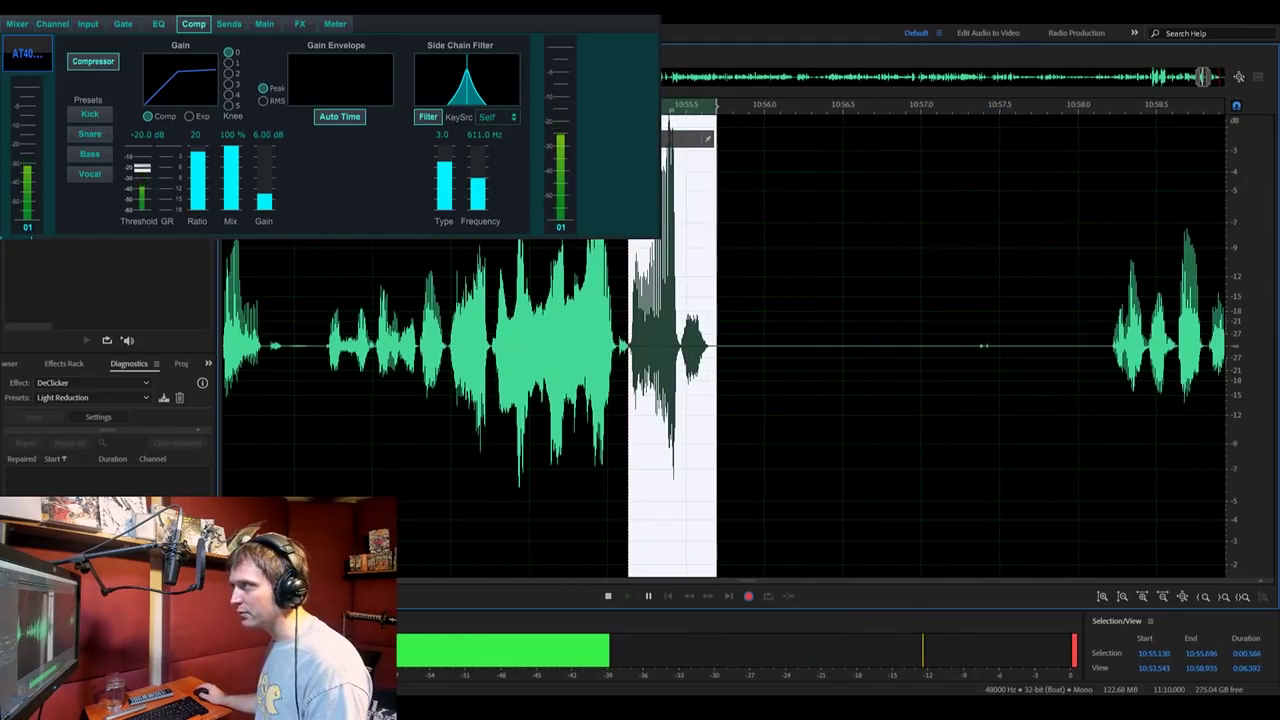
click(665, 300)
scroll(665, 300, down, 4)
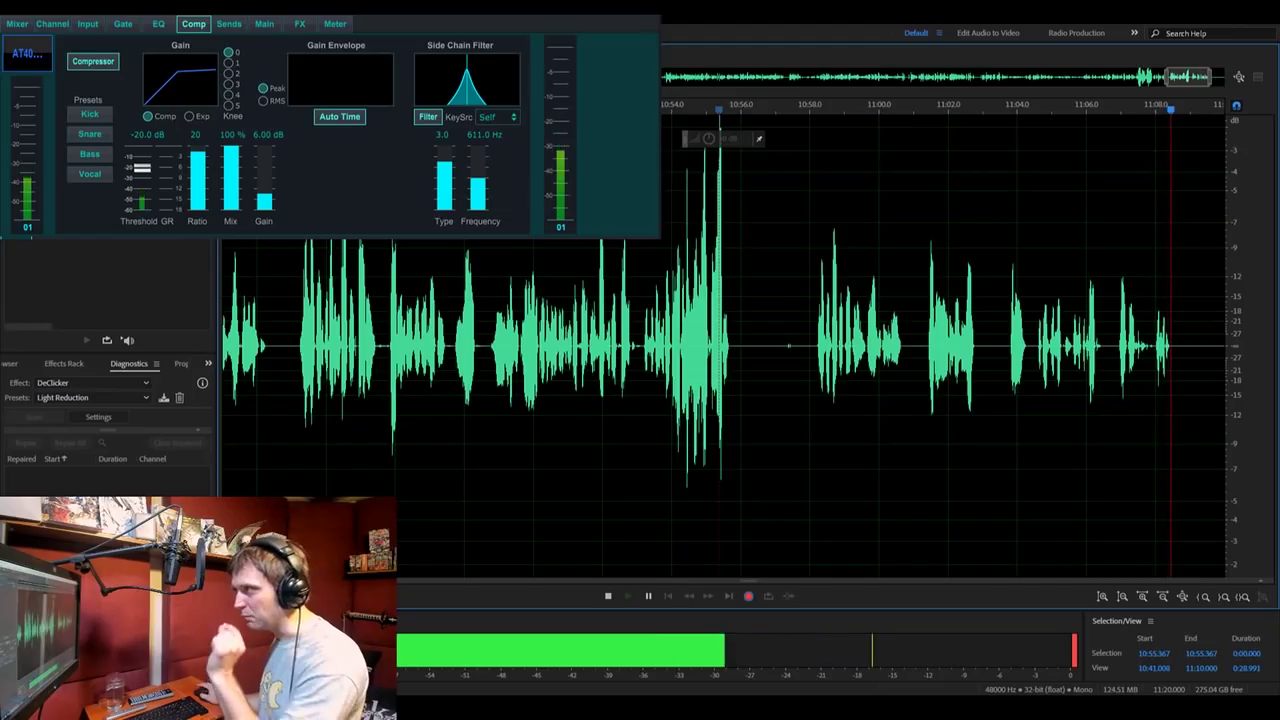
scroll(684, 243, down, 1)
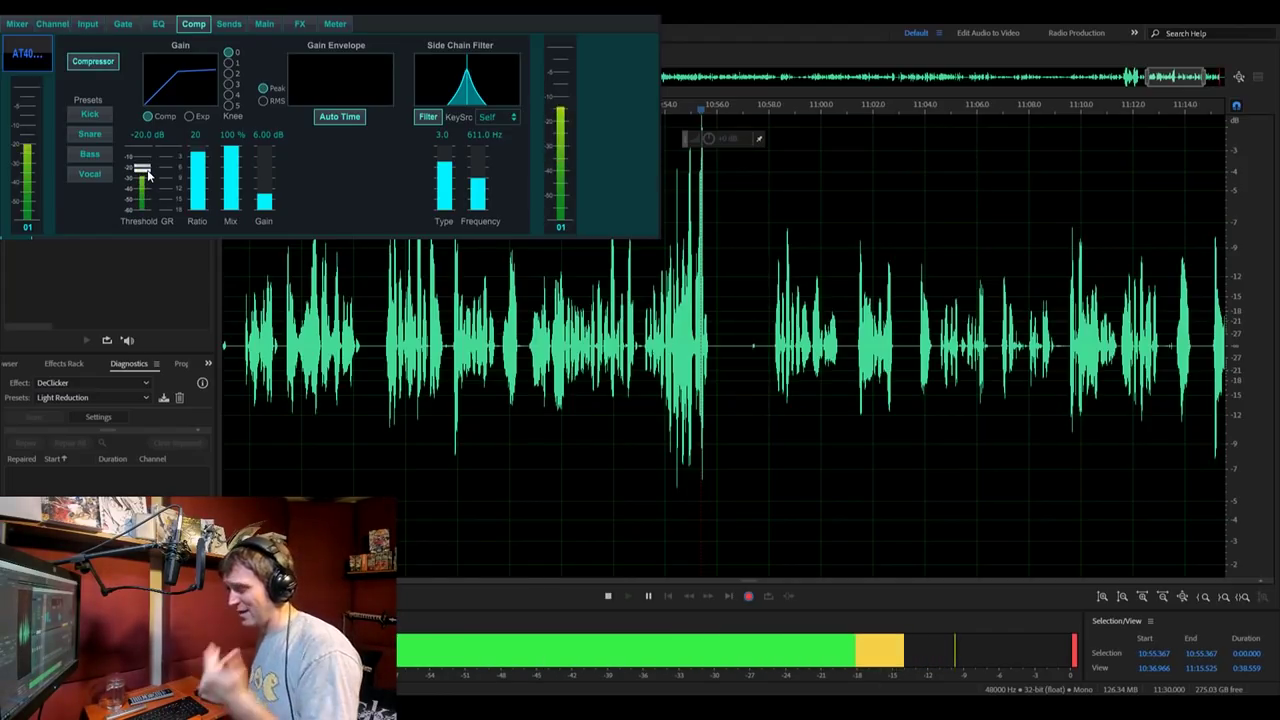
click(451, 311)
scroll(1141, 220, down, 3)
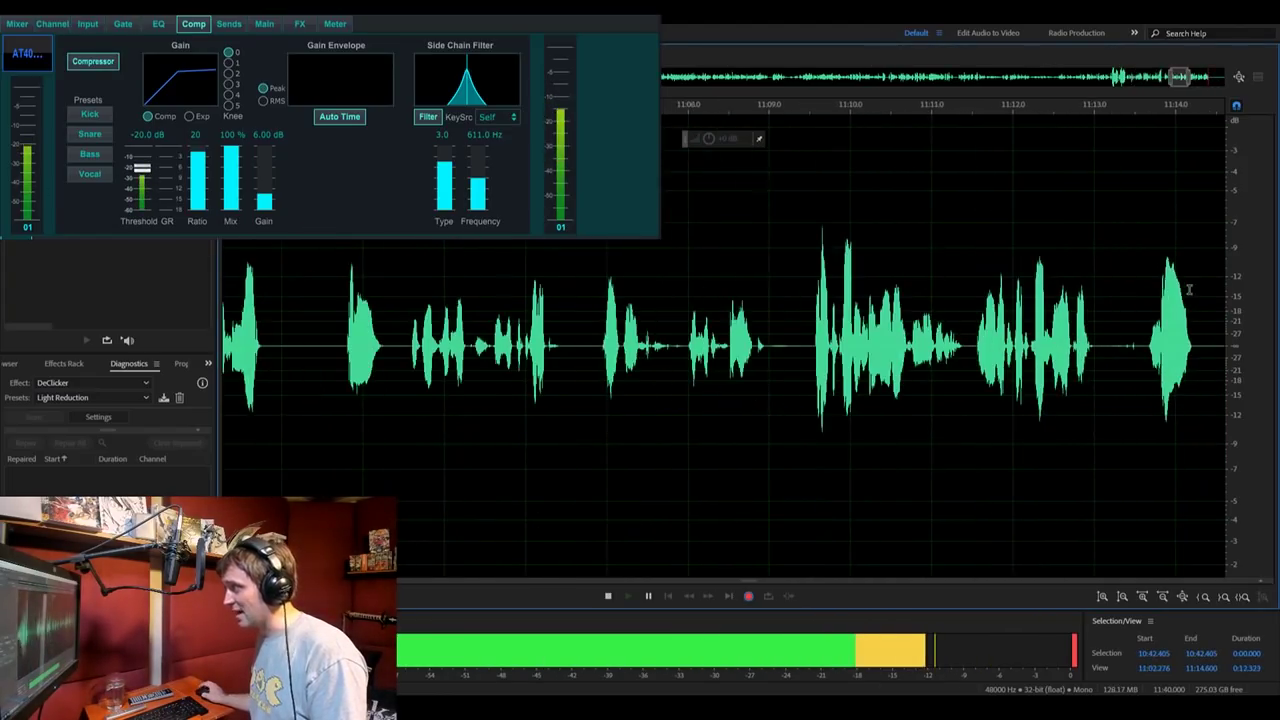
scroll(1131, 251, up, 3)
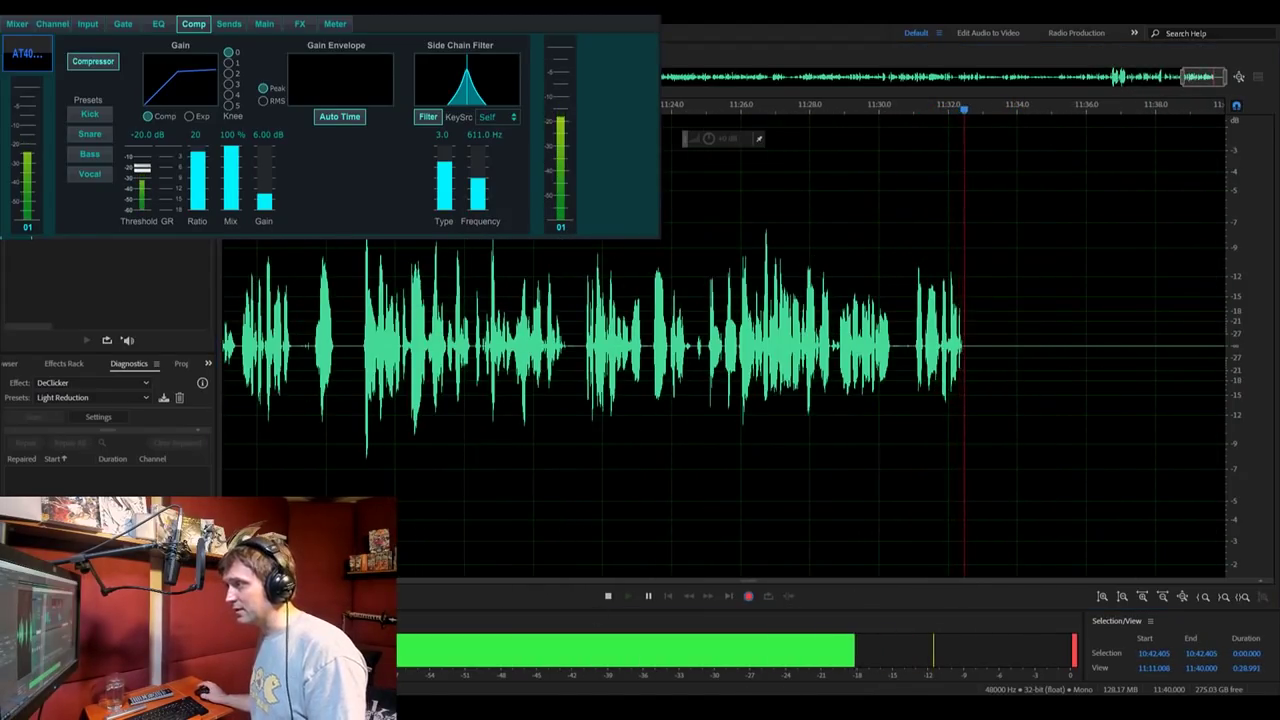